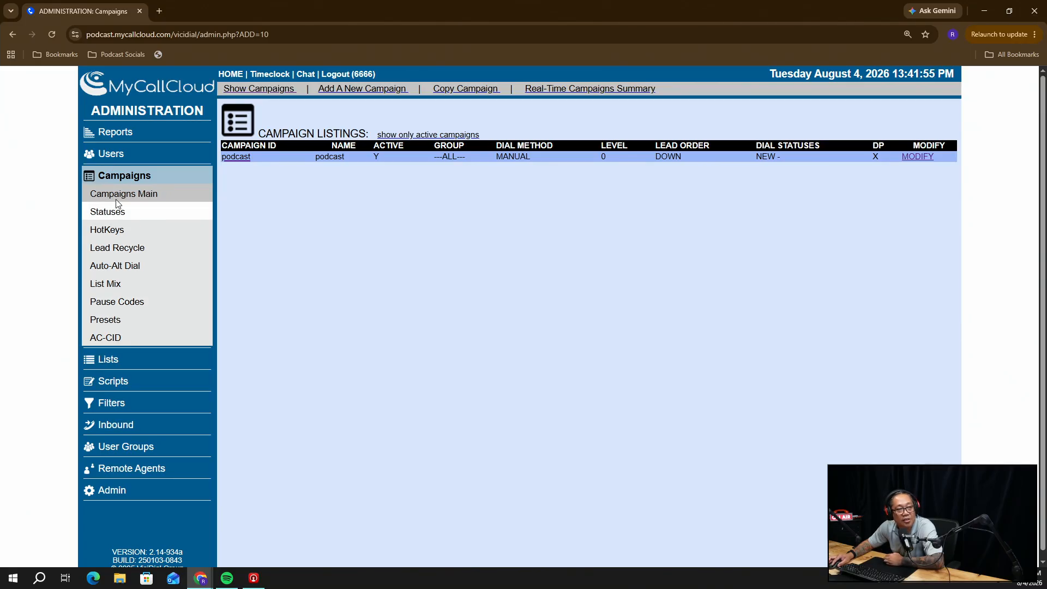
click(120, 157)
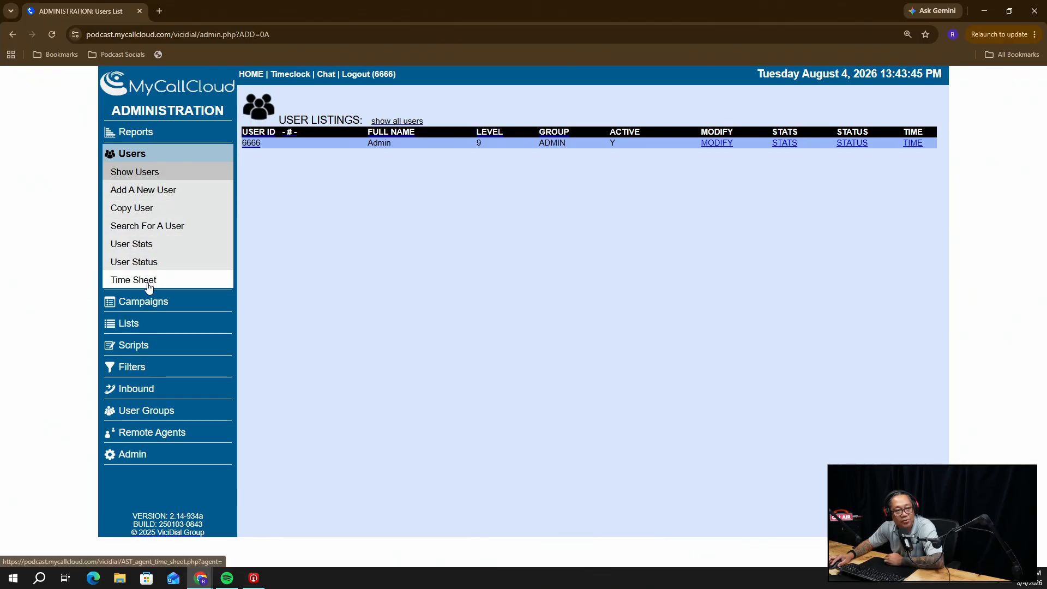
click(145, 302)
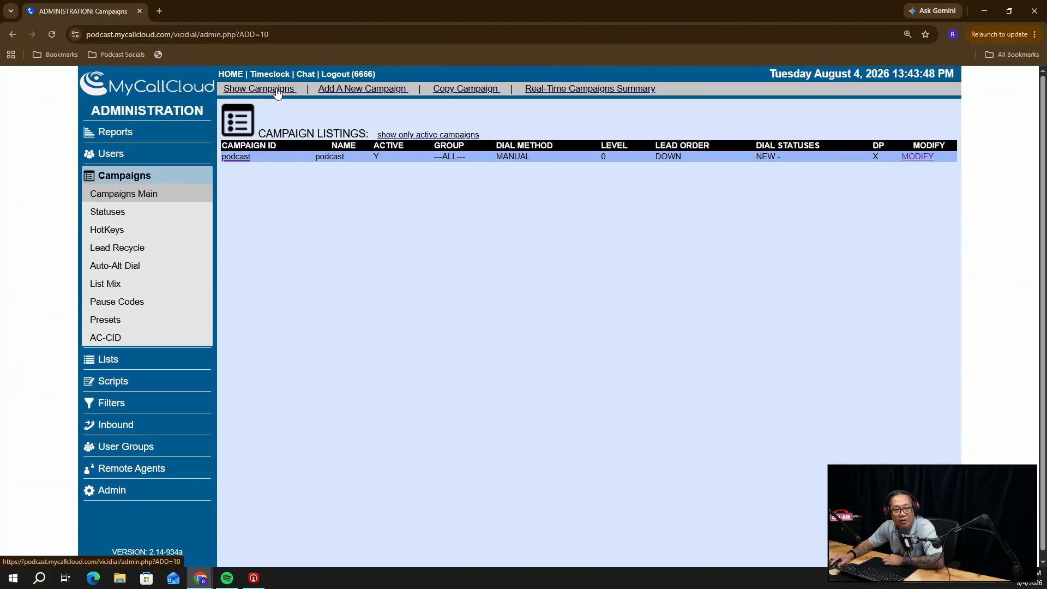
Open the Add A New Campaign form and show the Campaign ID help note
click(348, 90)
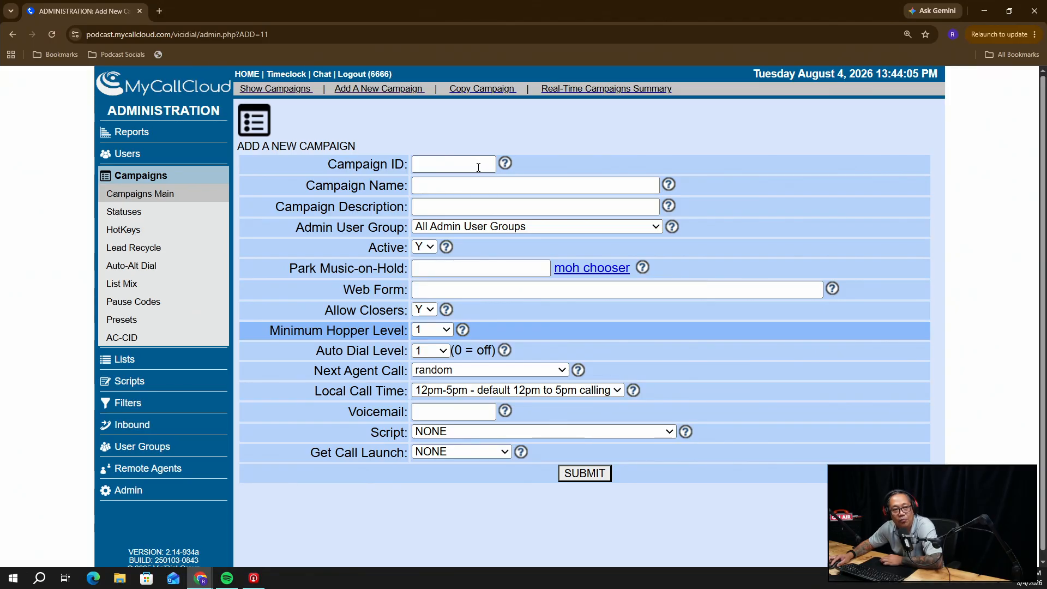
click(506, 164)
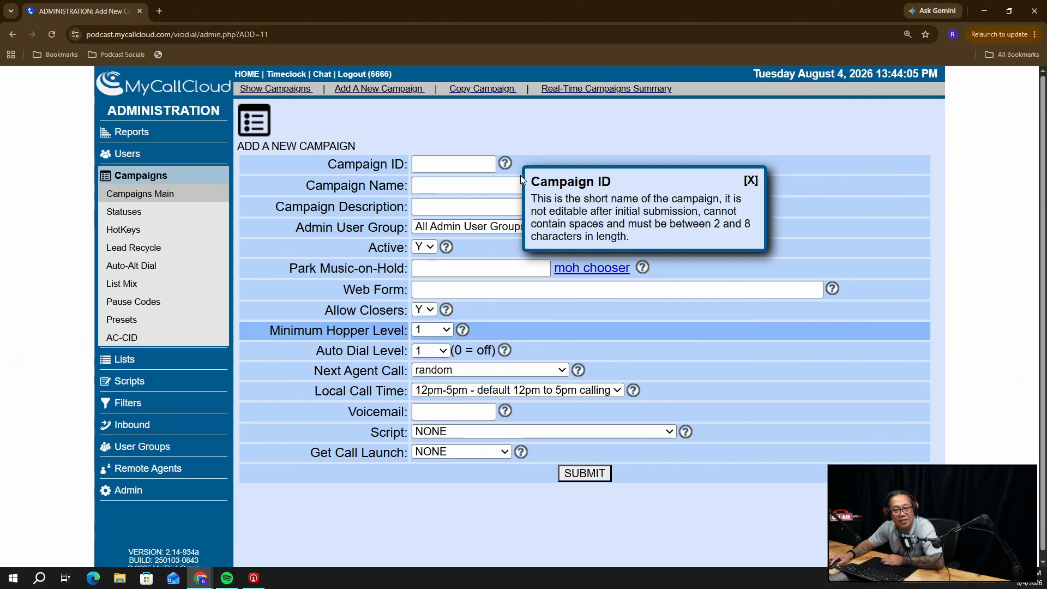
Enter 'test' as the Campaign ID and close the Campaign ID help note
click(463, 162)
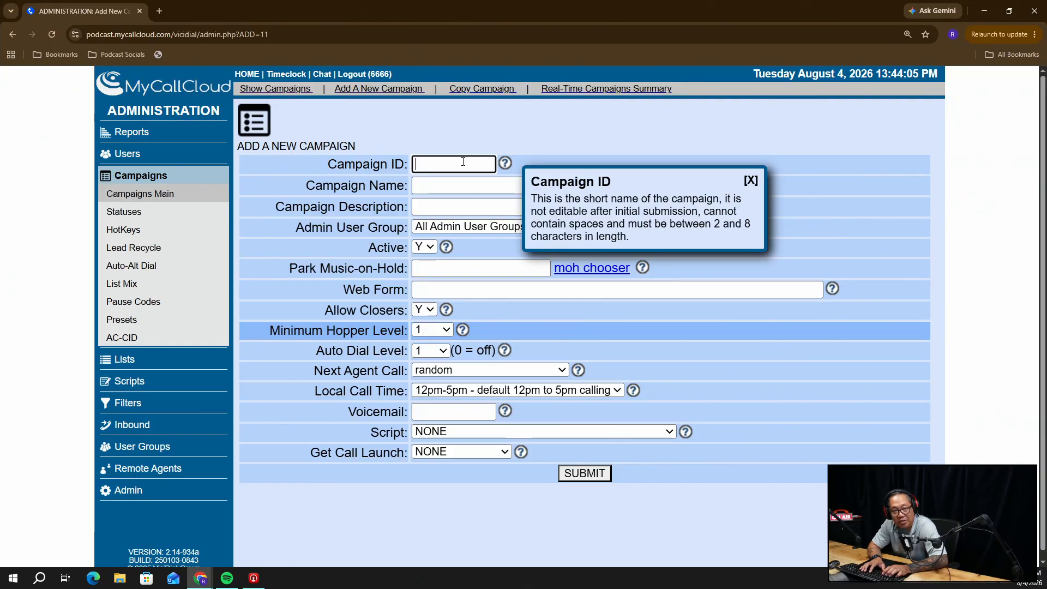
text(test)
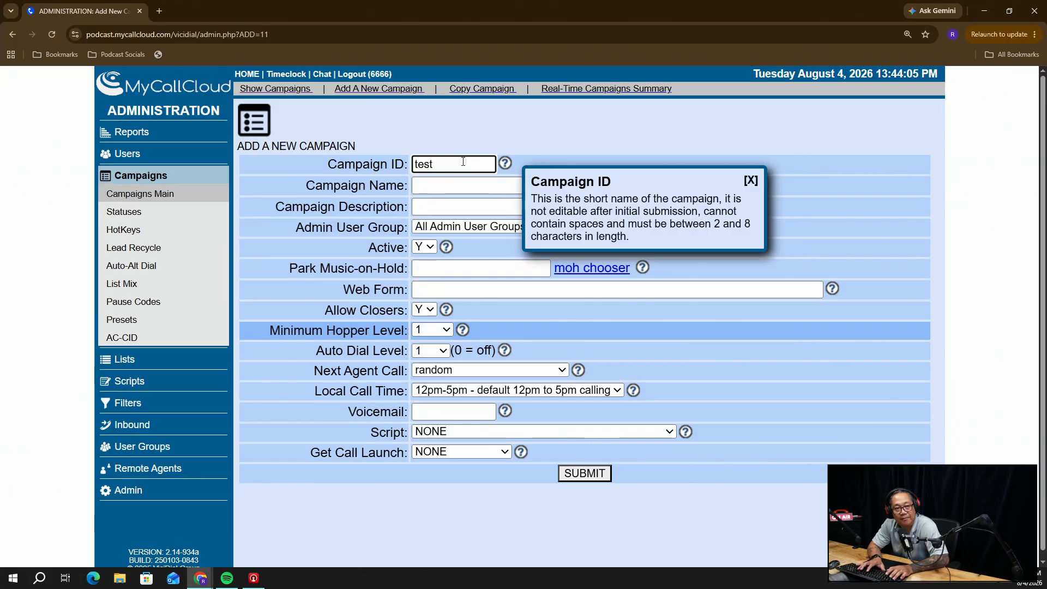
key(Tab)
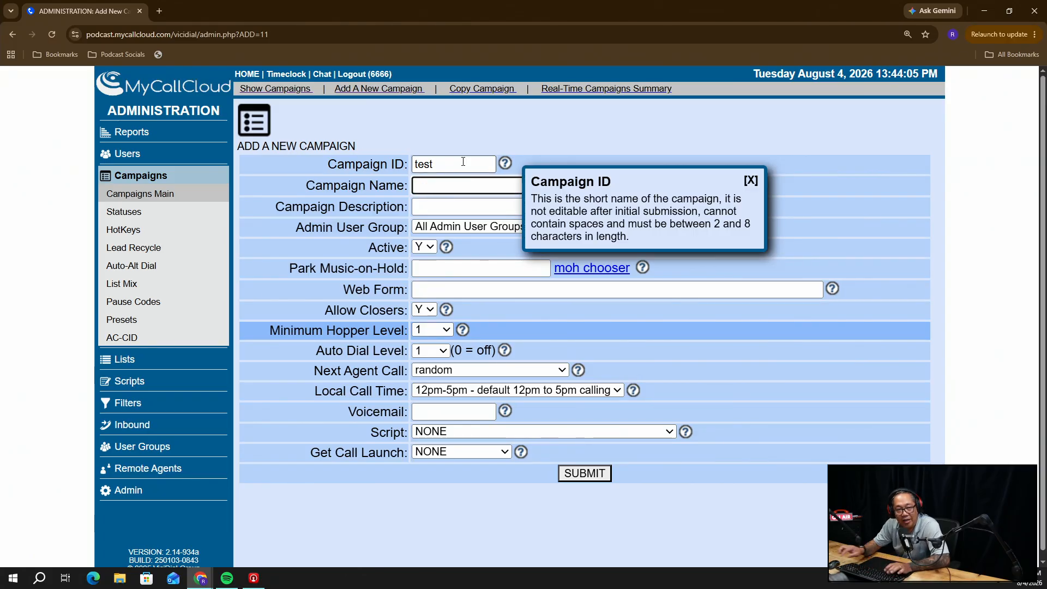
click(750, 180)
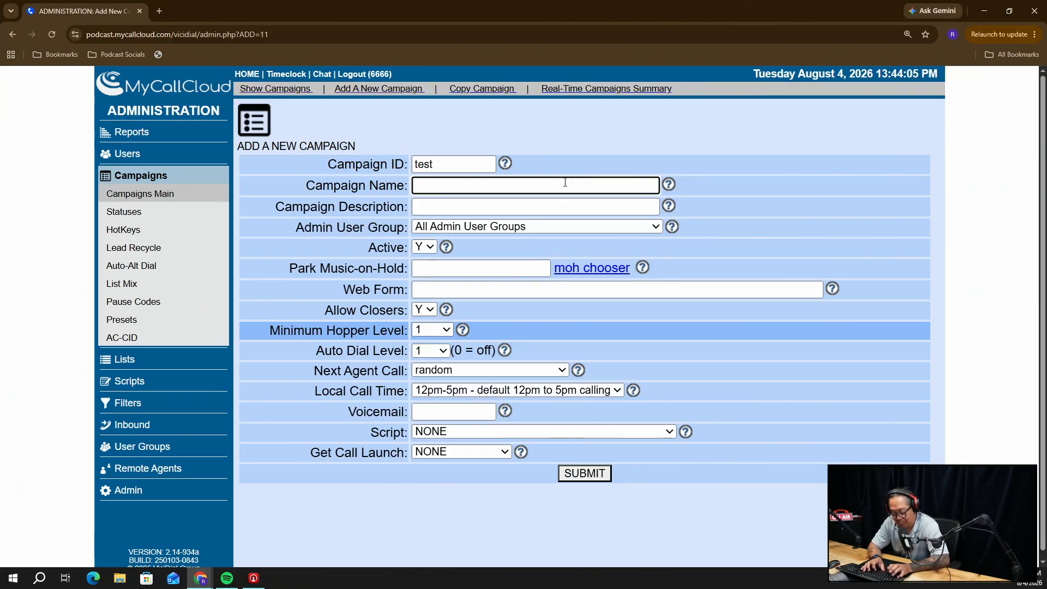
Name the campaign 'Test Campaign'
text(Test Campaai)
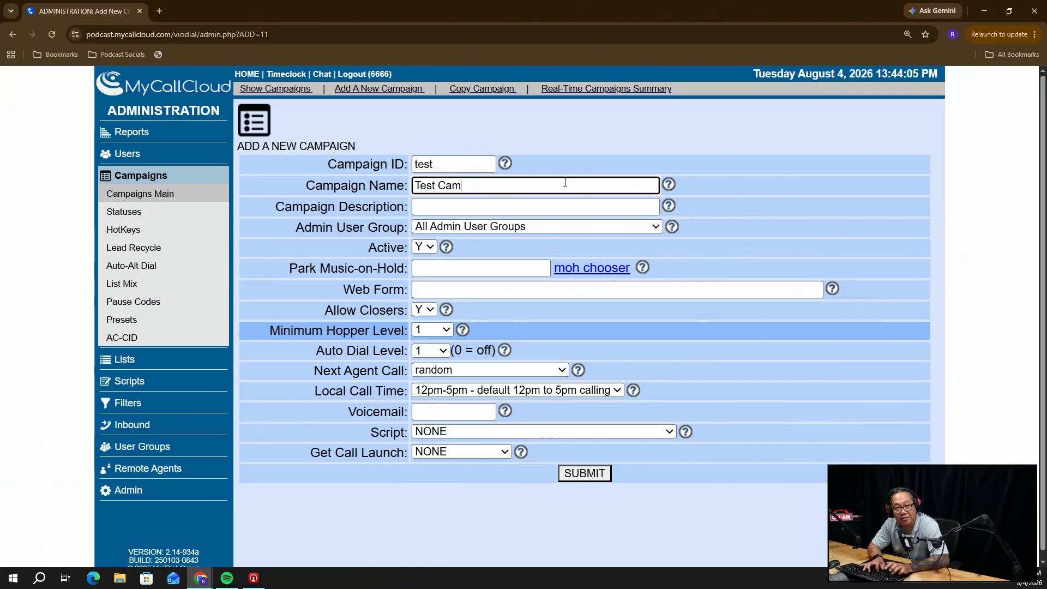
key(BackSpace)
text(ign)
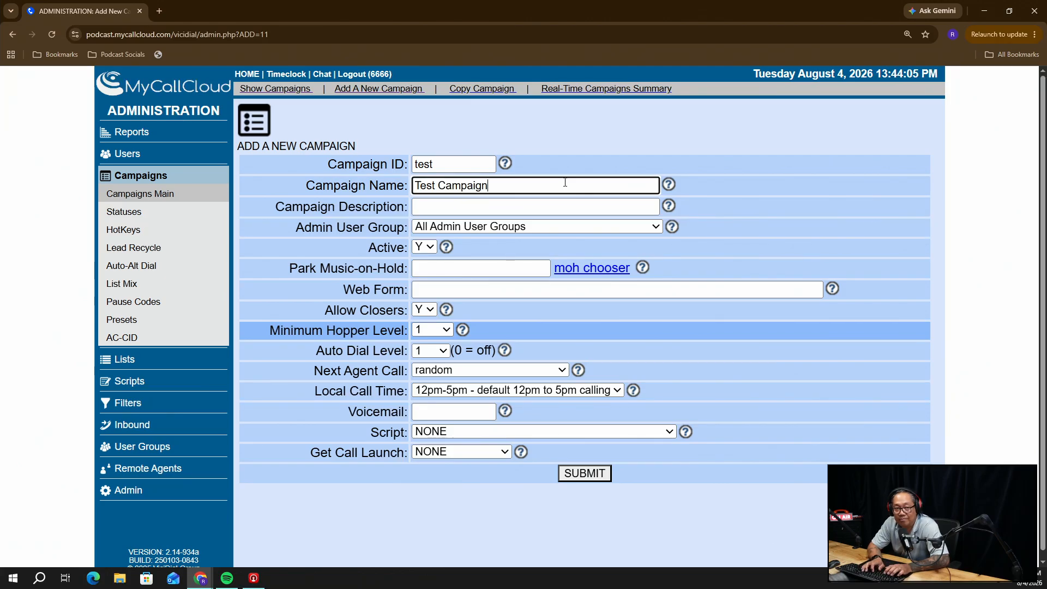
key(Tab)
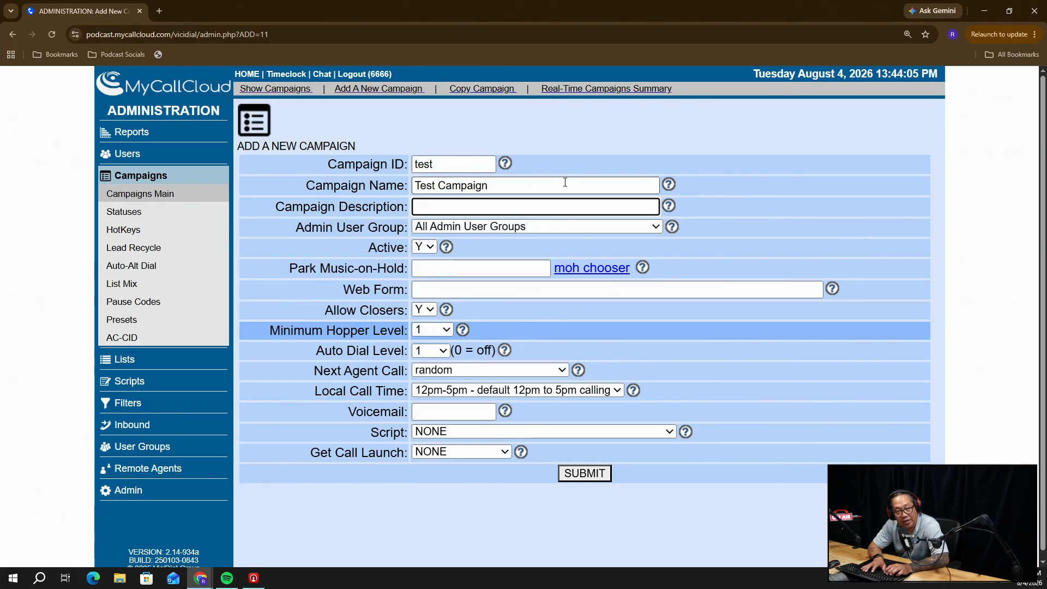
Enter the description 'Test campaign for dialing insurance leads'
text(Test)
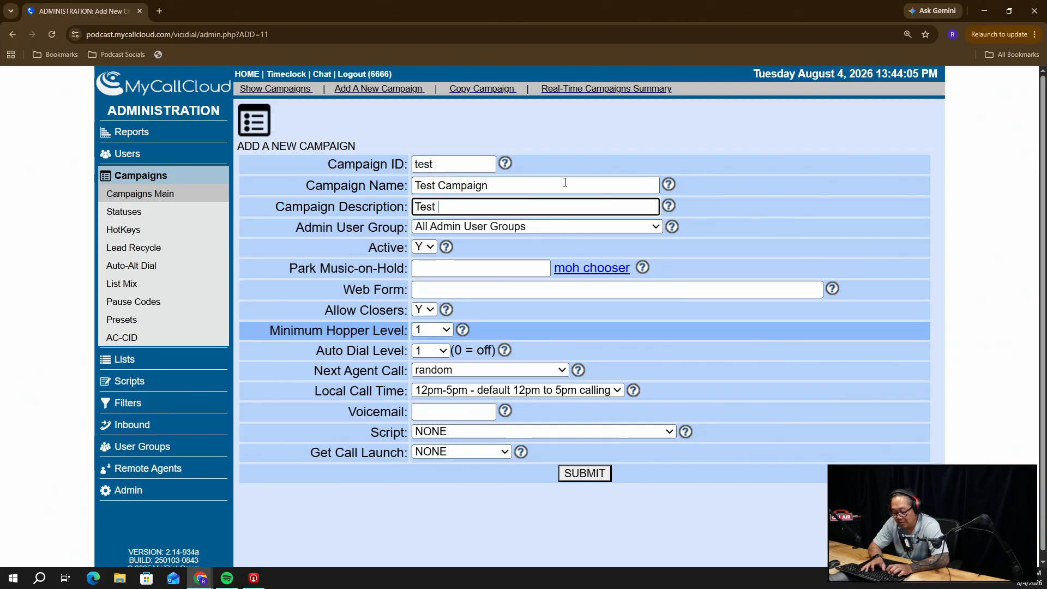
text( campaign fo)
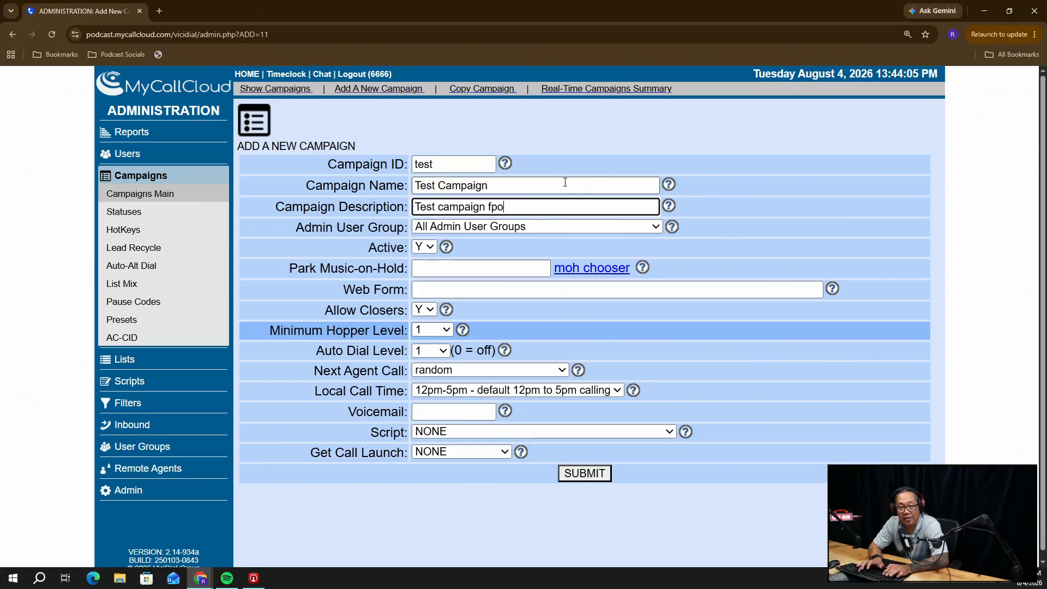
text(r dilaing)
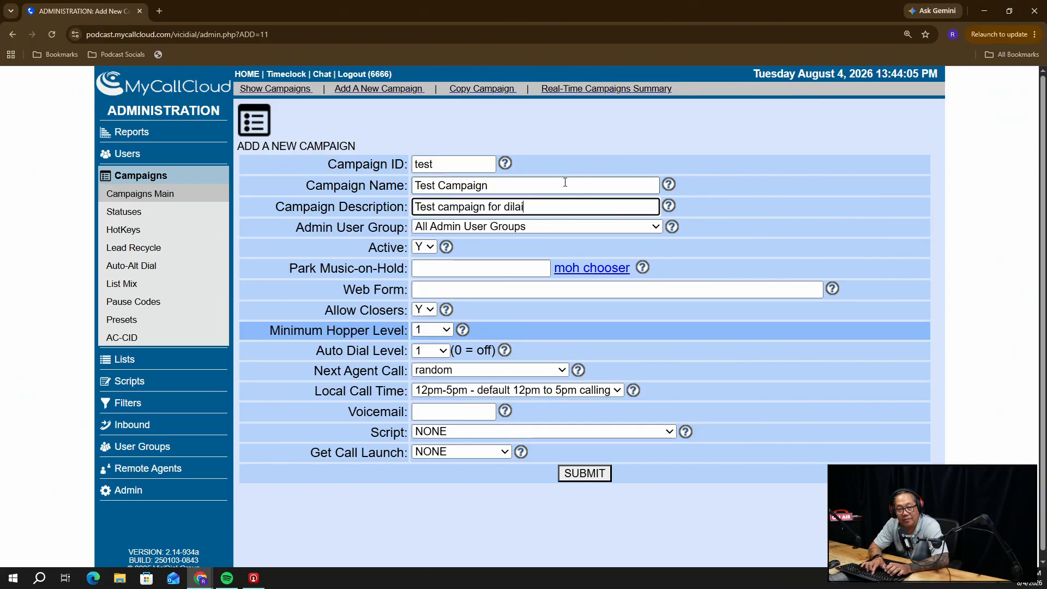
key(BackSpace)
key(BackSpace)
key(BackSpace)
key(BackSpace)
key(BackSpace)
text(aling)
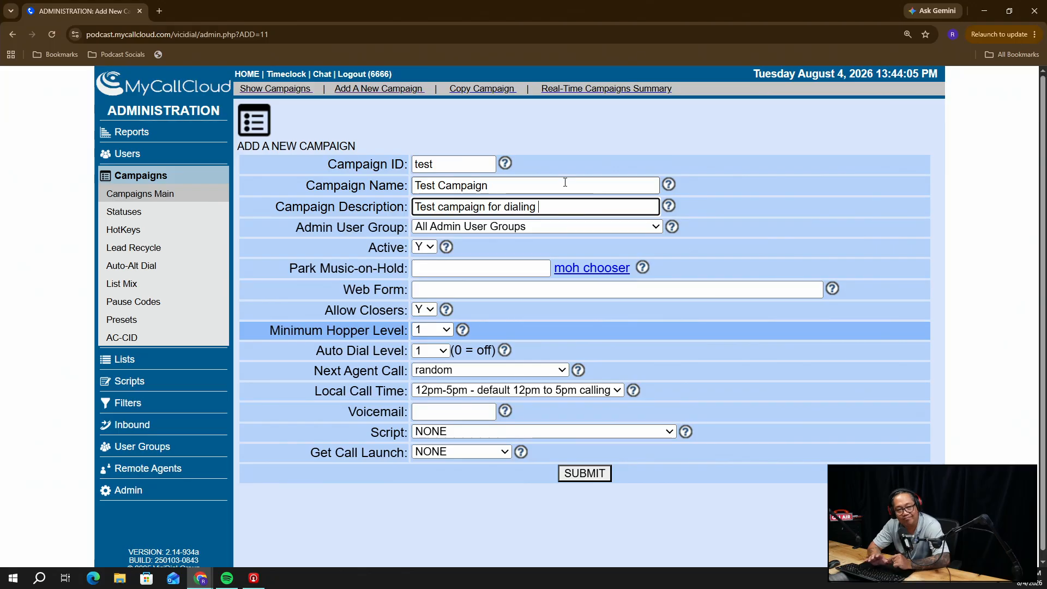
text(ins)
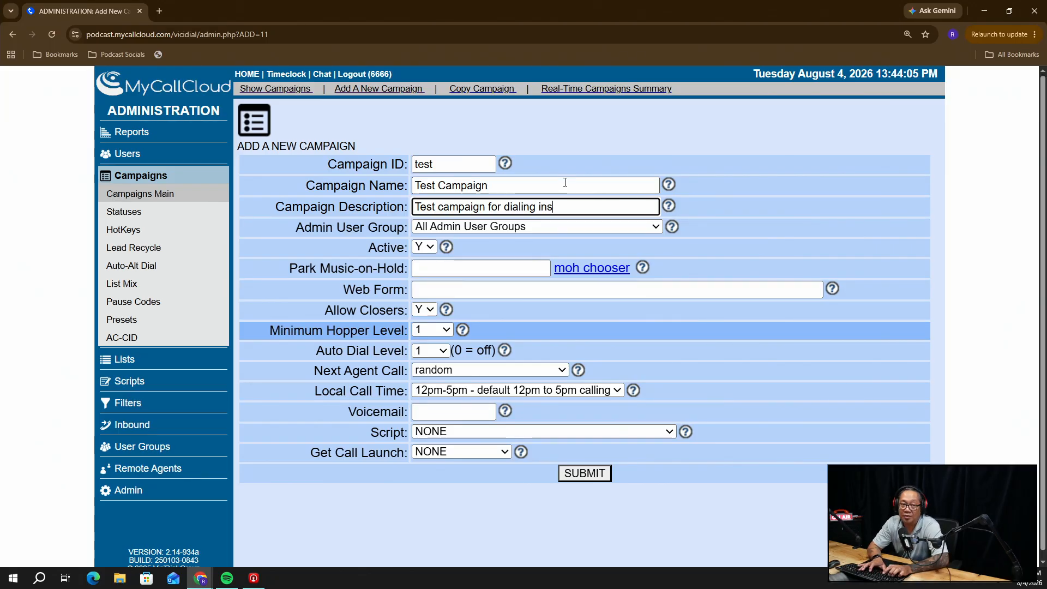
key(BackSpace)
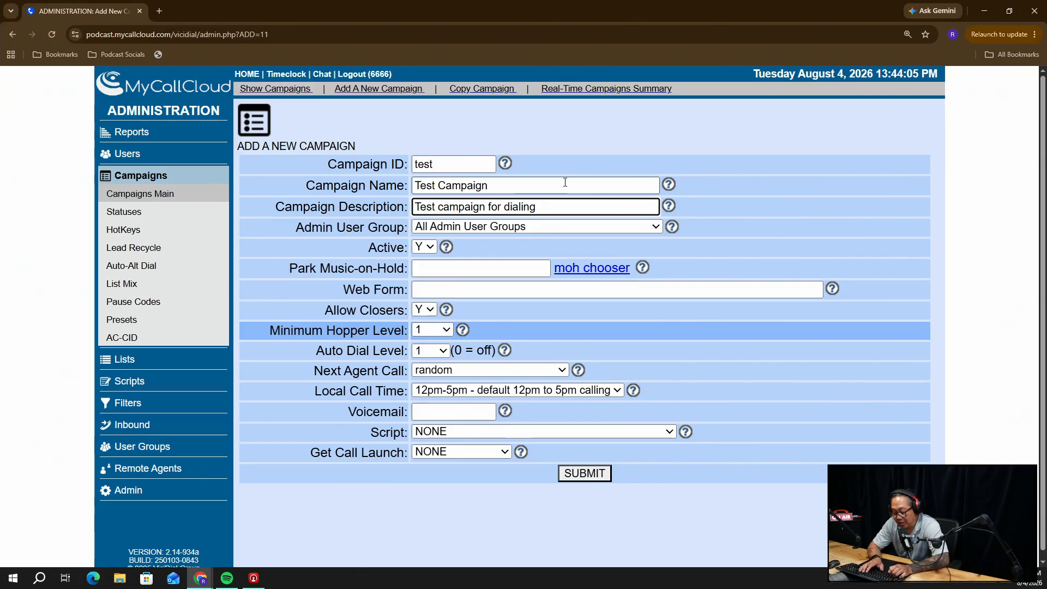
text(surance leads)
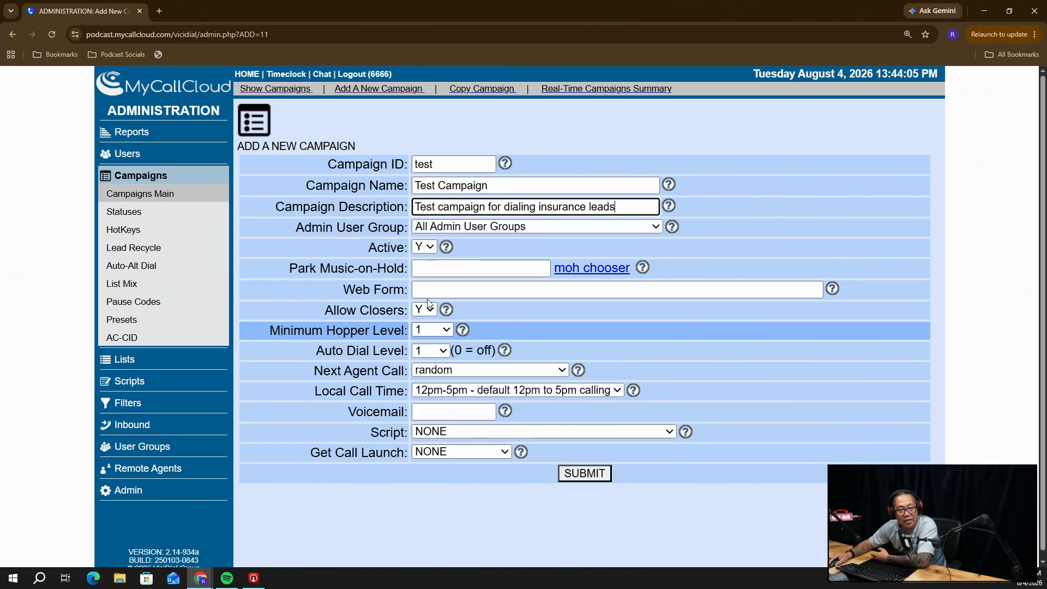
Set Next Agent Call to longest_wait_time
click(439, 371)
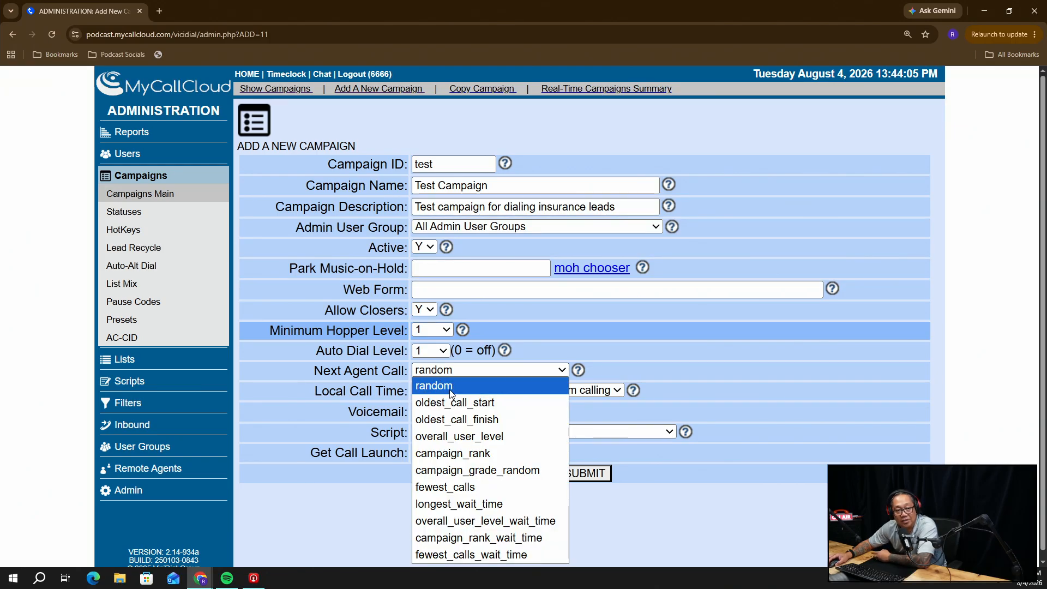
click(480, 504)
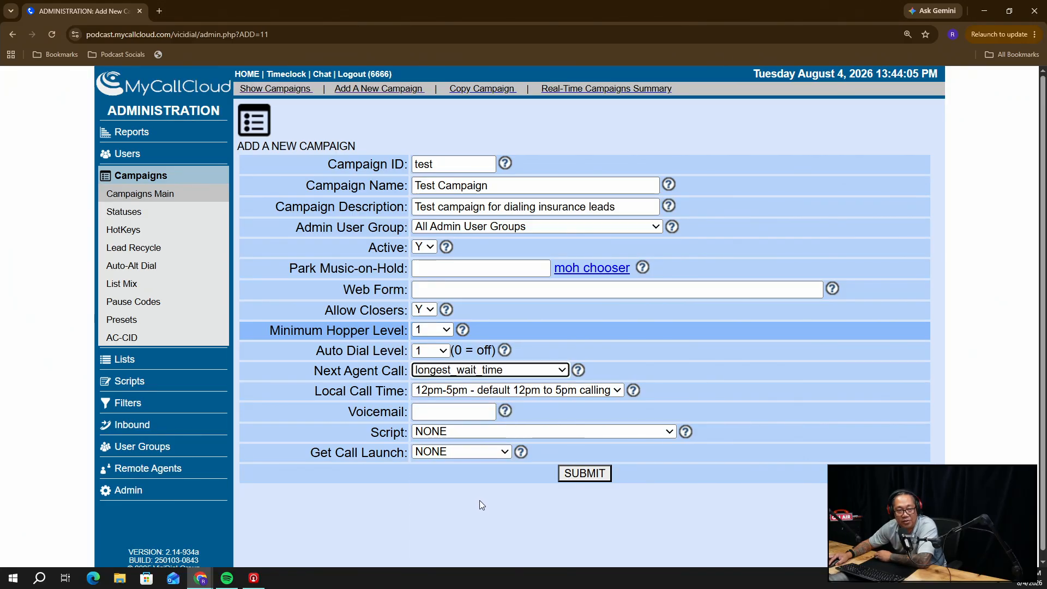
click(437, 394)
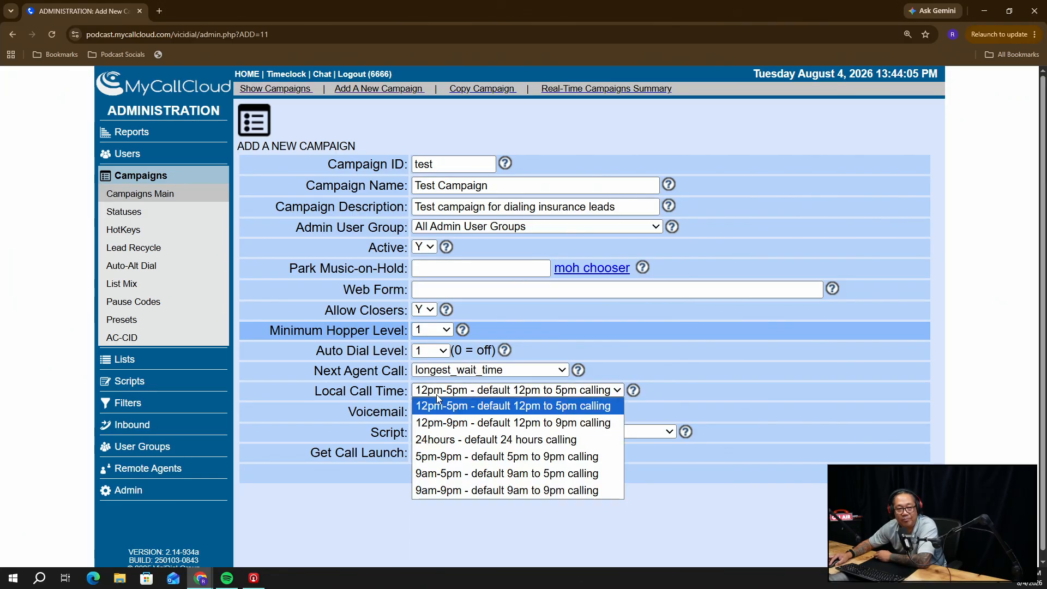
Set Local Call Time to 9am-9pm and show the Allow Closers help note
click(448, 488)
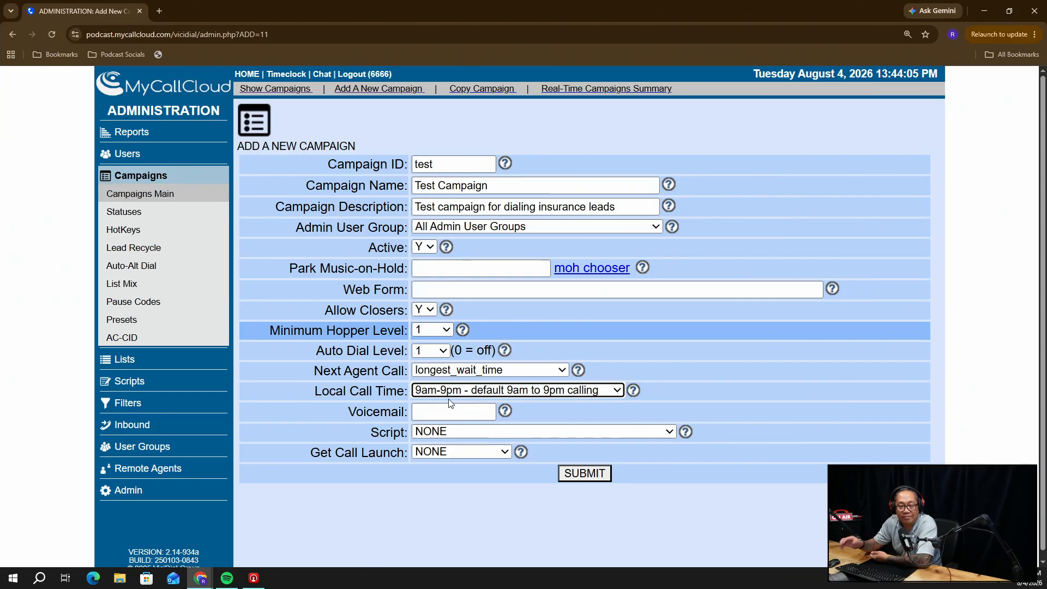
click(448, 310)
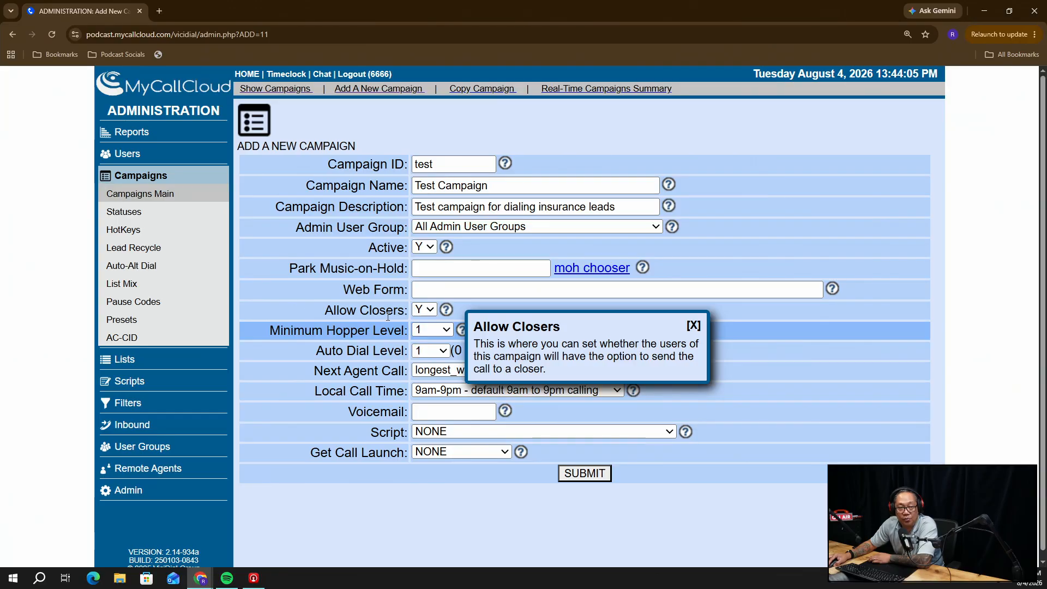
Close the Allow Closers help note and set Minimum Hopper Level to 10
click(430, 331)
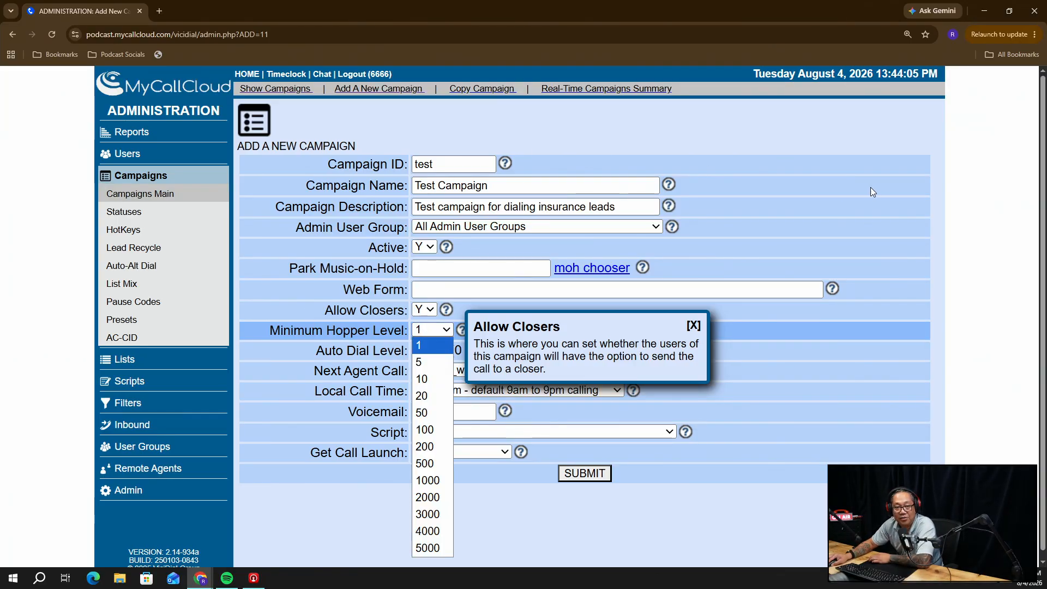
click(697, 326)
click(696, 327)
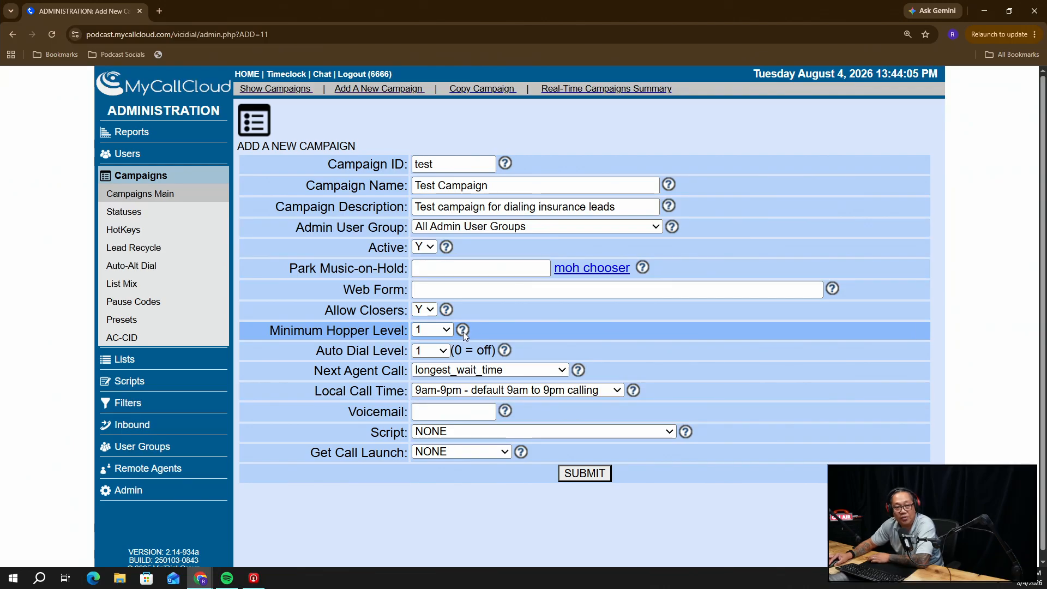
click(446, 329)
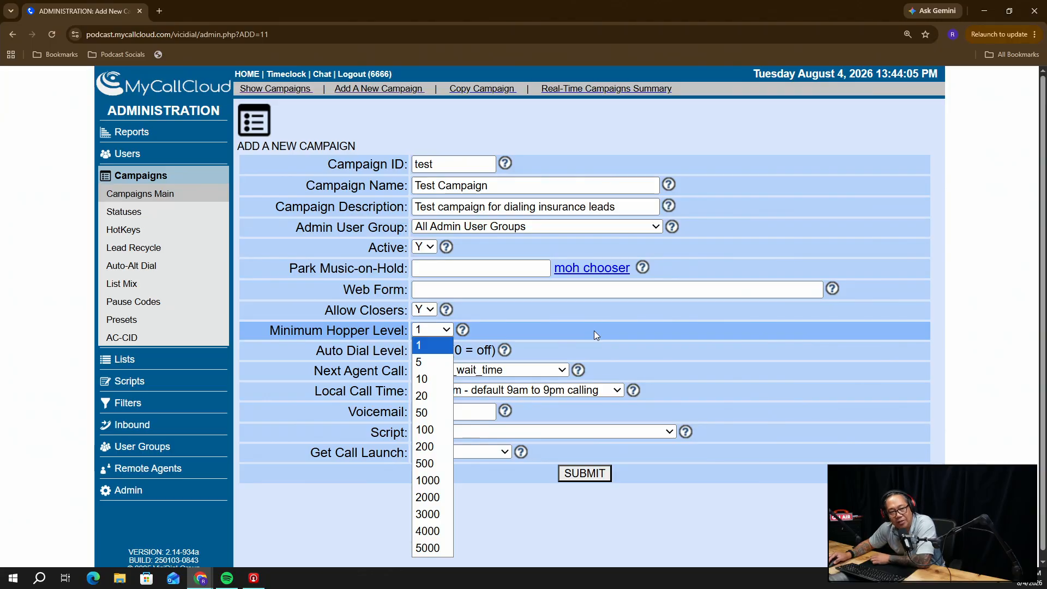
click(416, 380)
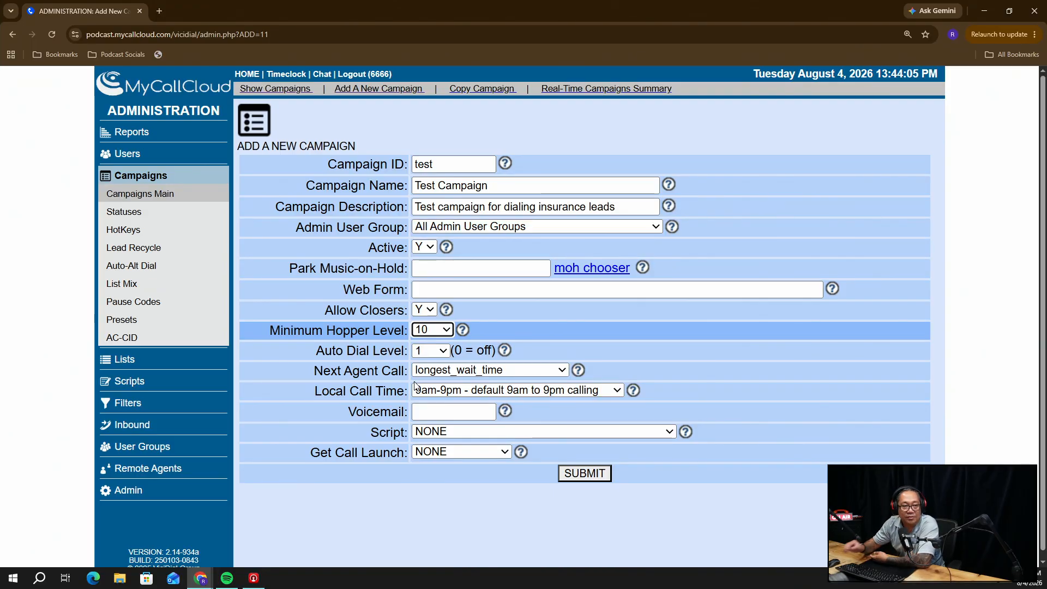
Set Auto Dial Level to 2 and submit to create campaign 'test'
click(445, 351)
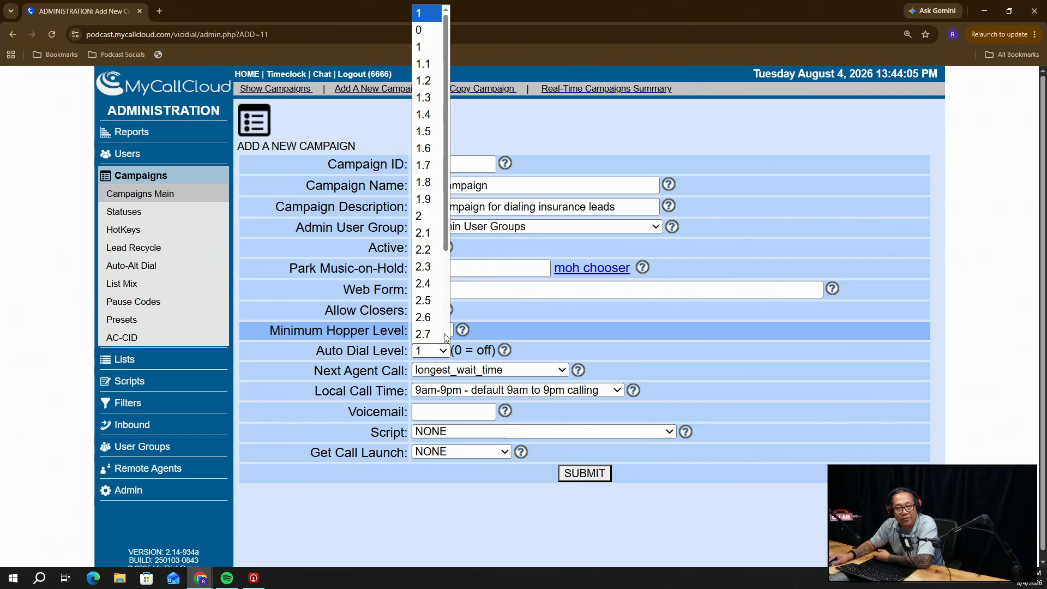
click(428, 217)
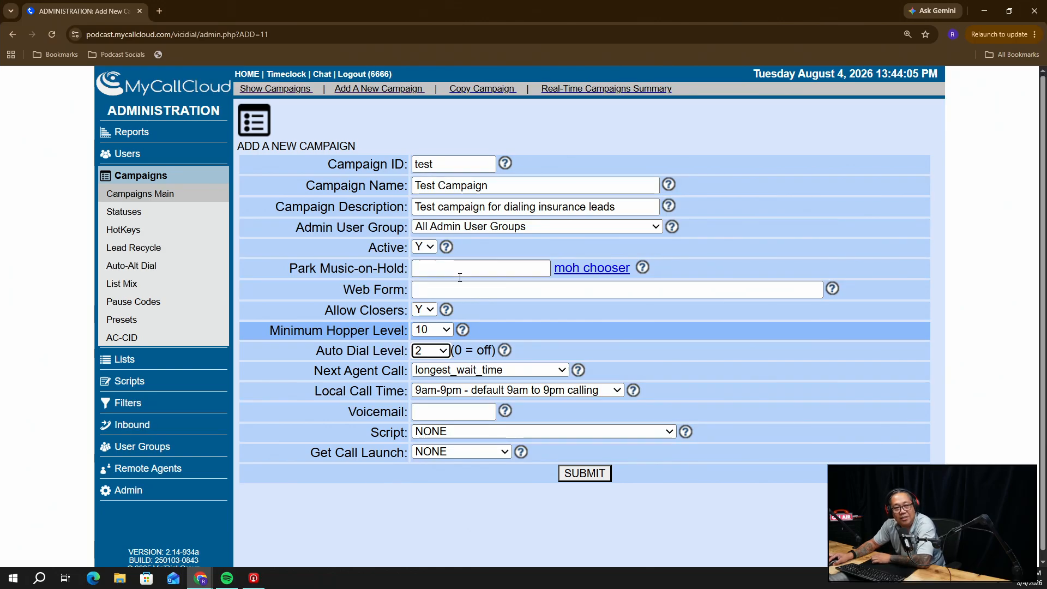
click(583, 473)
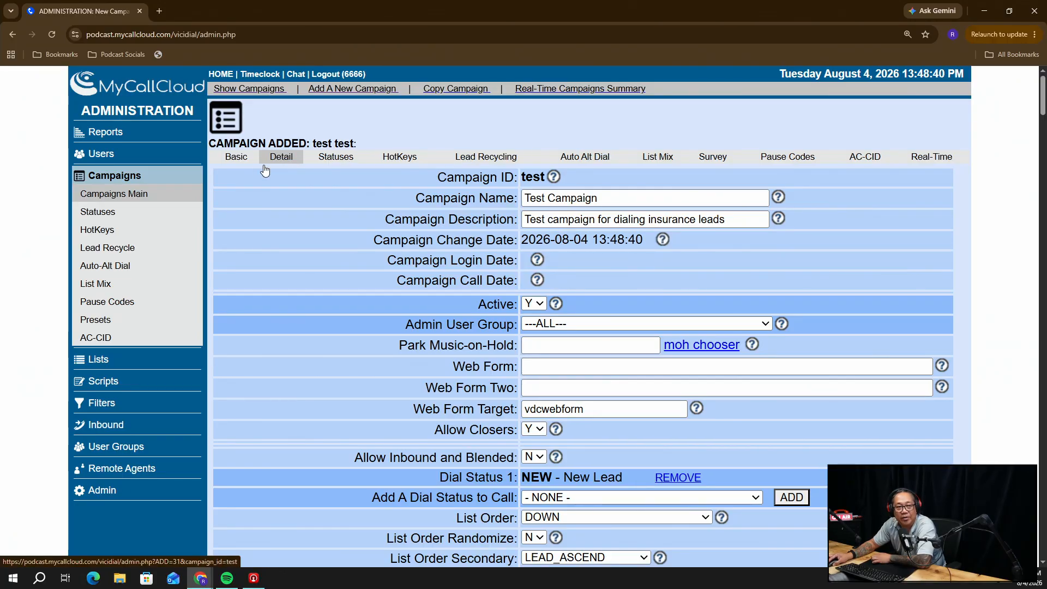
Look through campaign 'test' in the Basic View
click(233, 157)
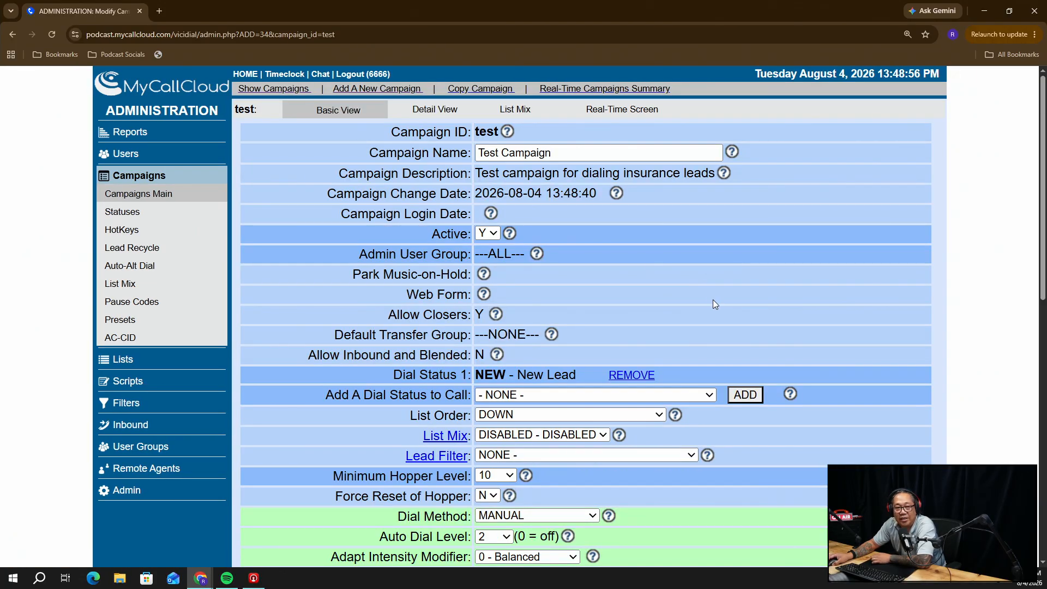
scroll(597, 327, down, 6)
scroll(600, 316, up, 3)
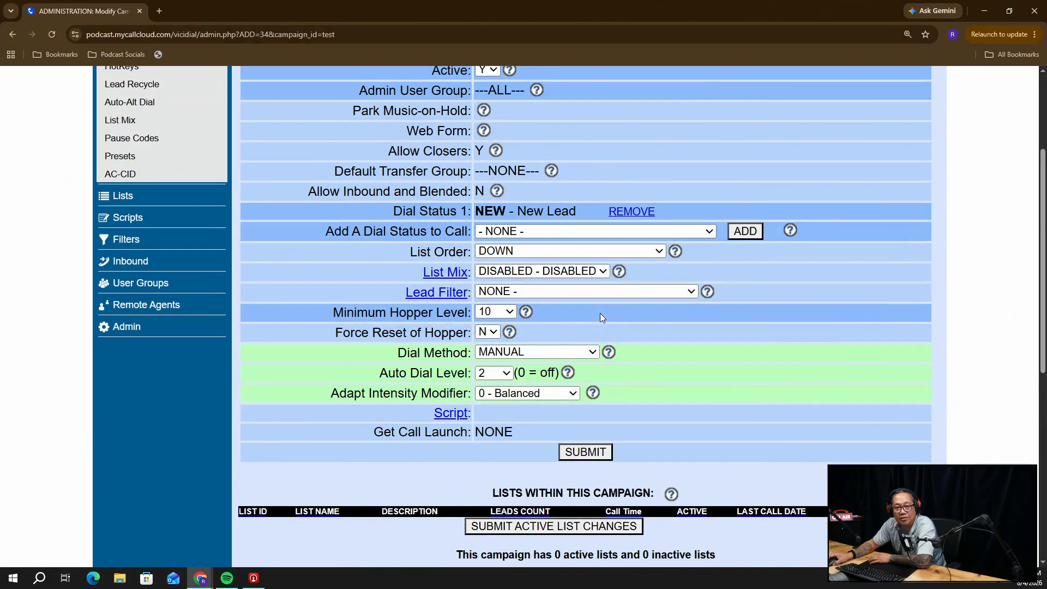
scroll(560, 303, up, 3)
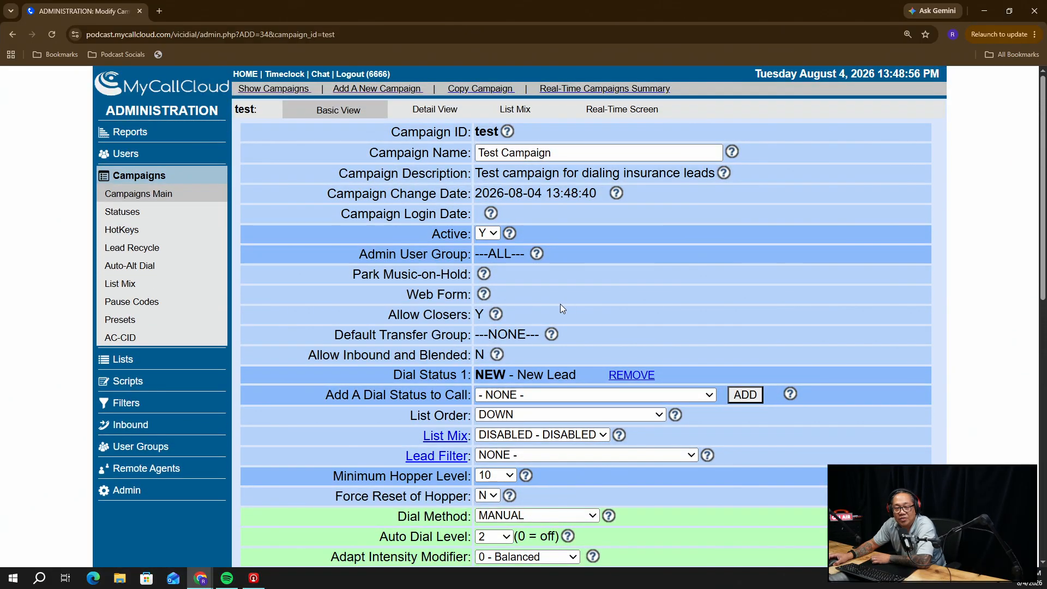
Return to the Detail View and scroll through campaign 'test''s full settings
click(444, 109)
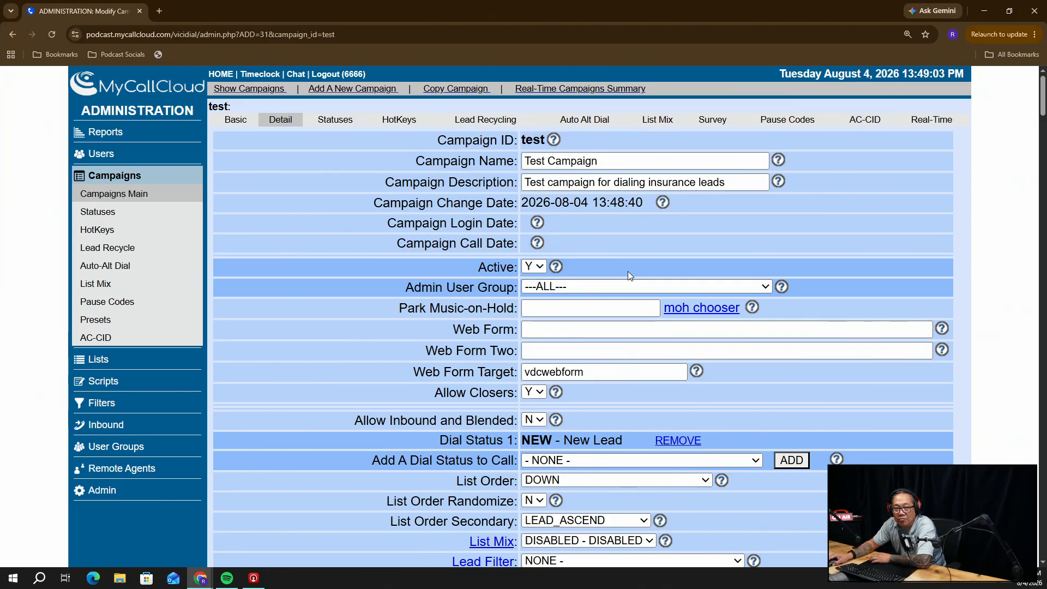
scroll(627, 271, down, 4)
scroll(627, 271, down, 4)
scroll(627, 267, up, 8)
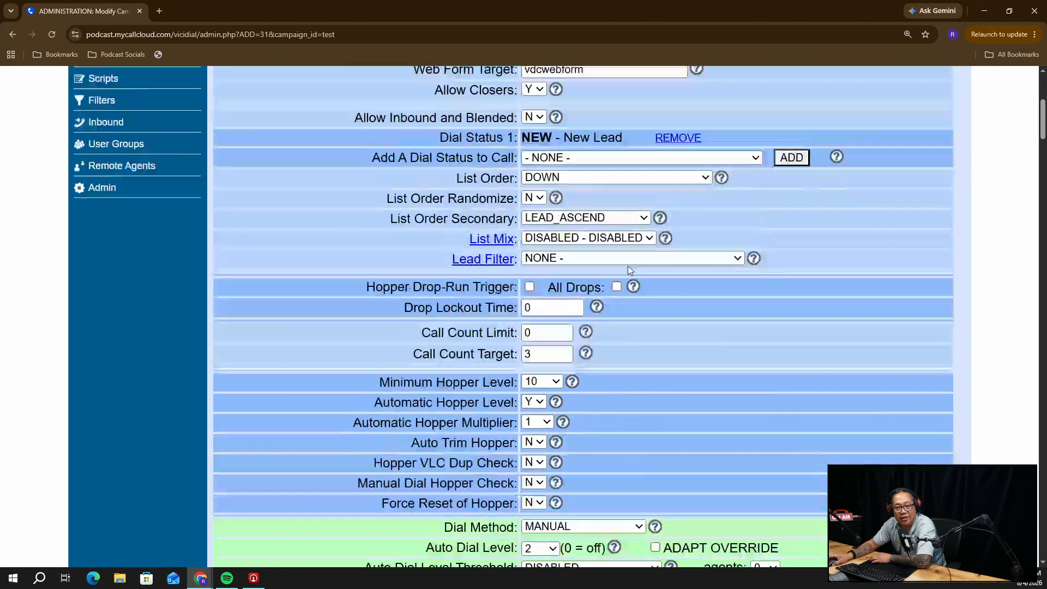
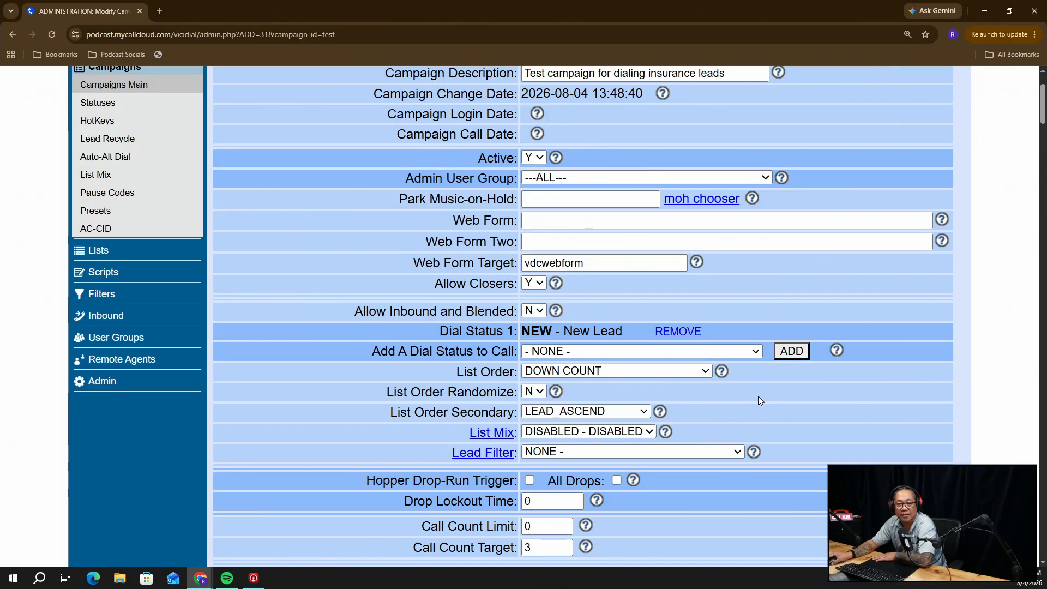
scroll(343, 414, down, 3)
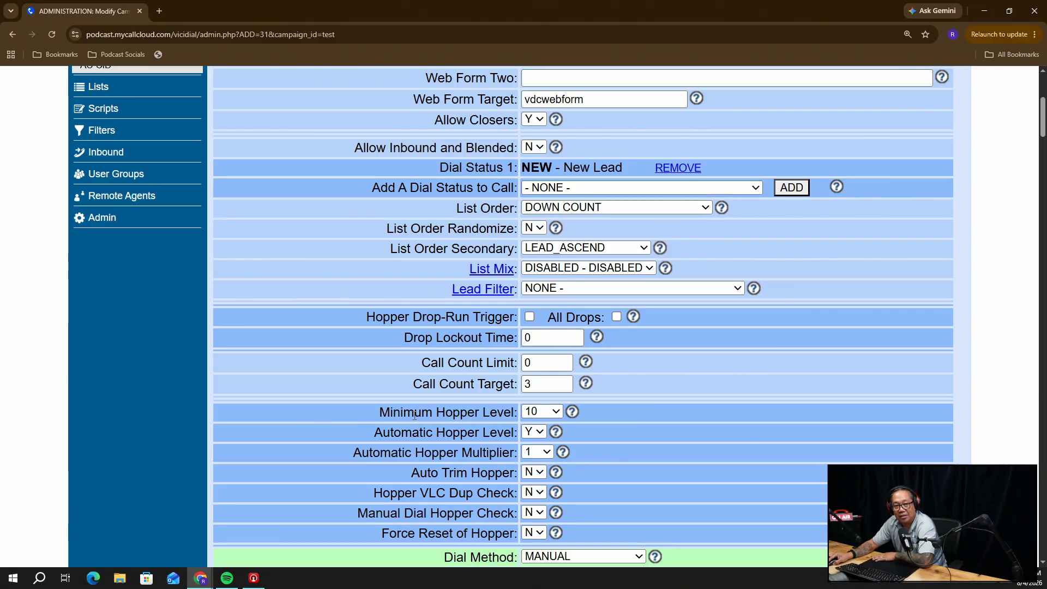
scroll(414, 403, down, 1)
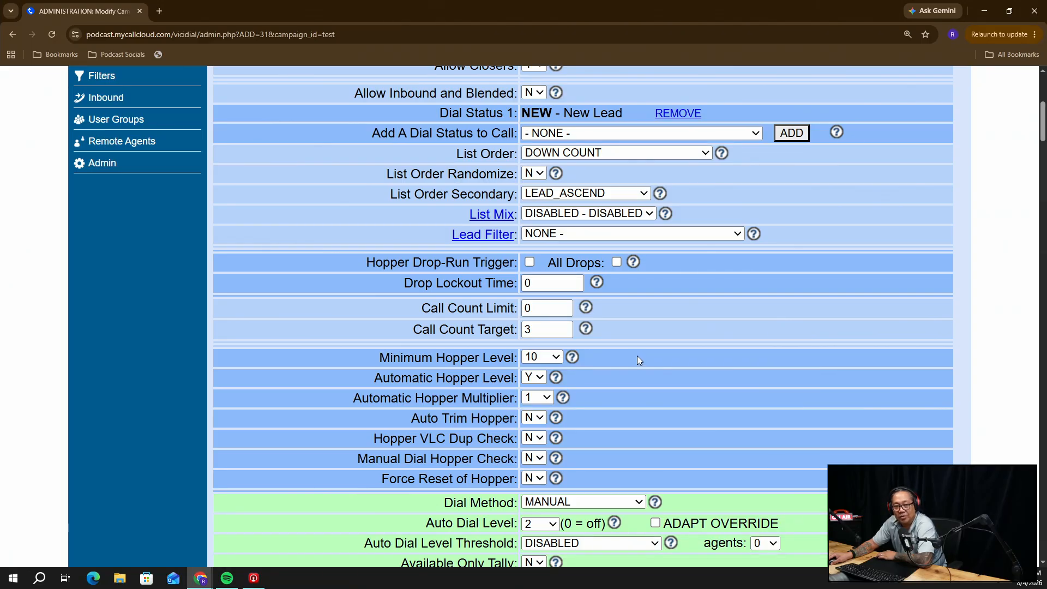
click(555, 358)
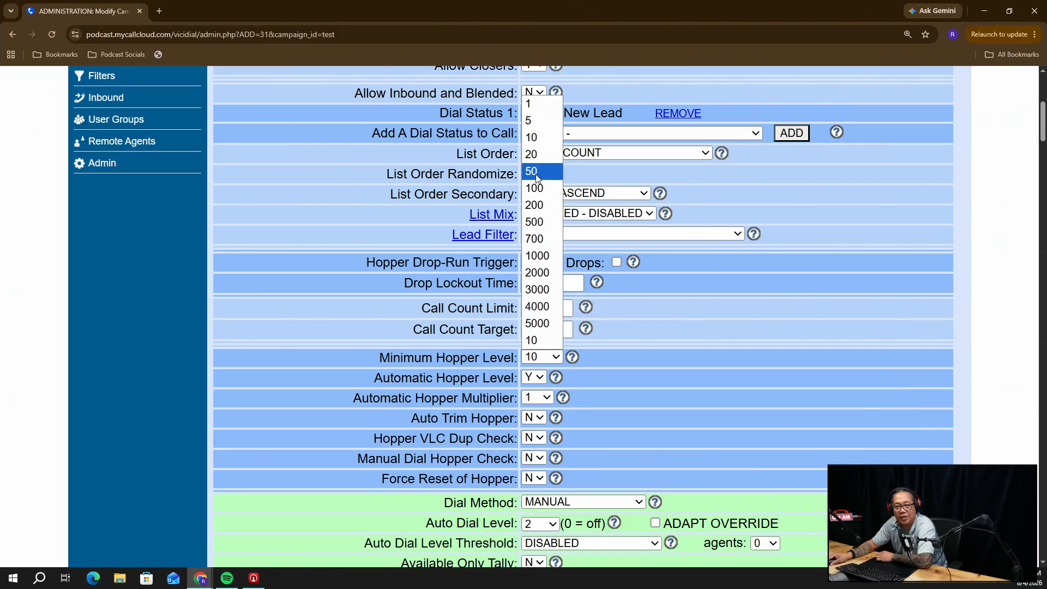
click(715, 342)
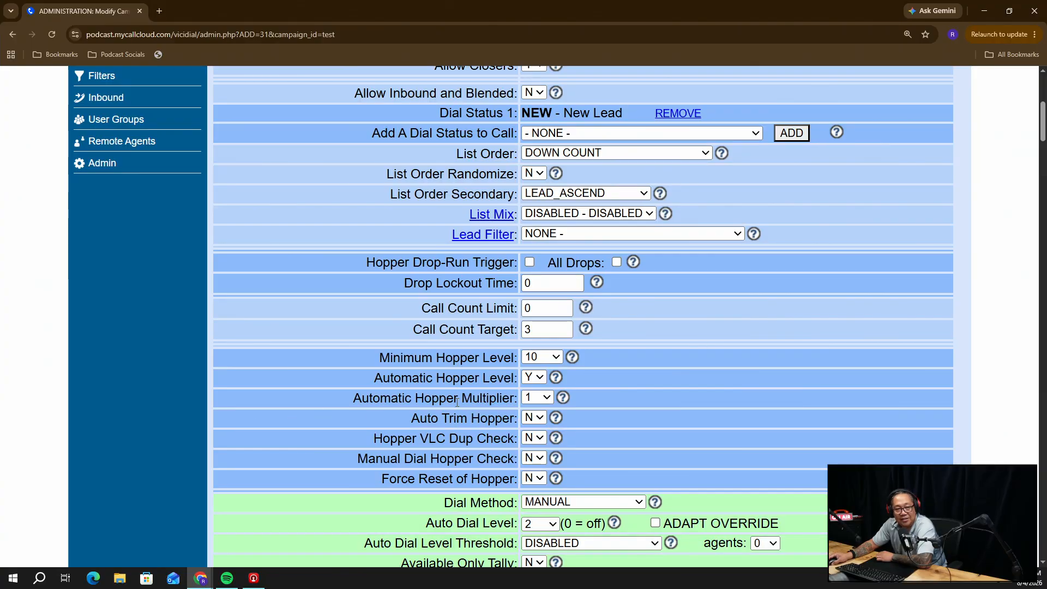
scroll(447, 417, down, 6)
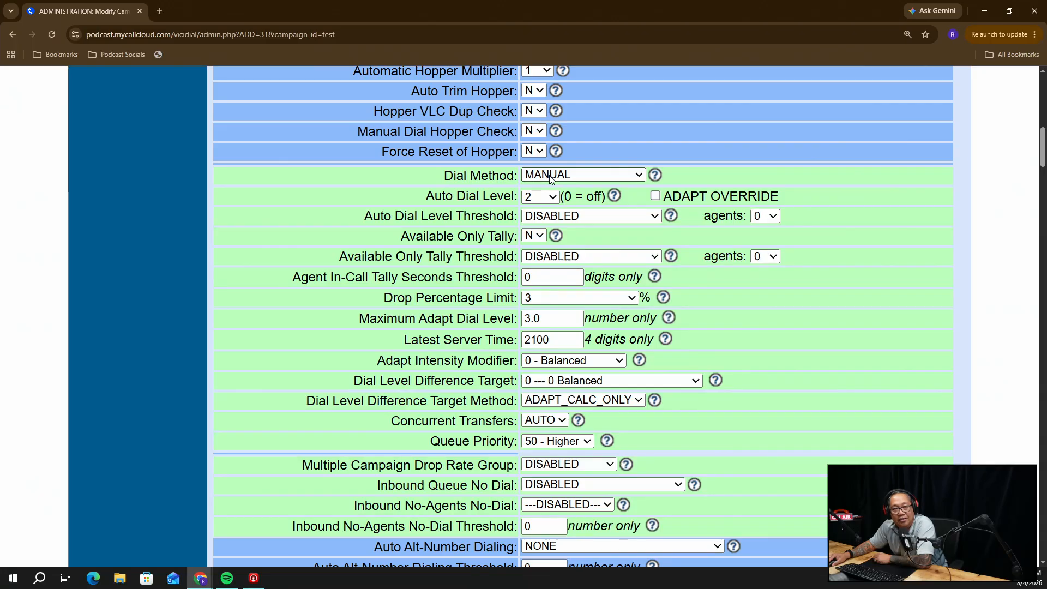
Change campaign 'test''s Dial Method to INBOUND_MAN after reading the dial method help
click(655, 175)
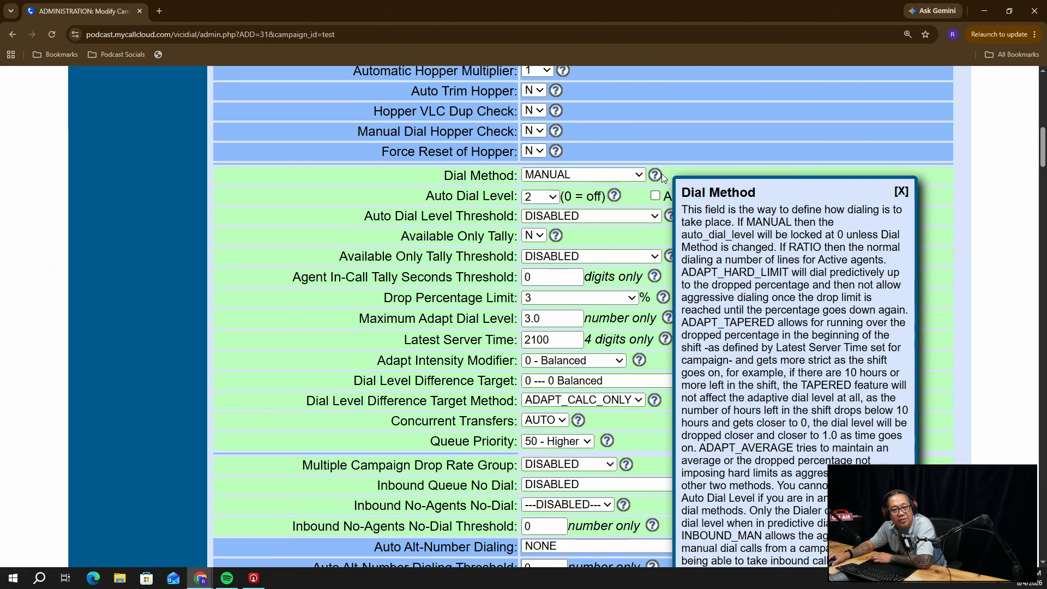
click(594, 176)
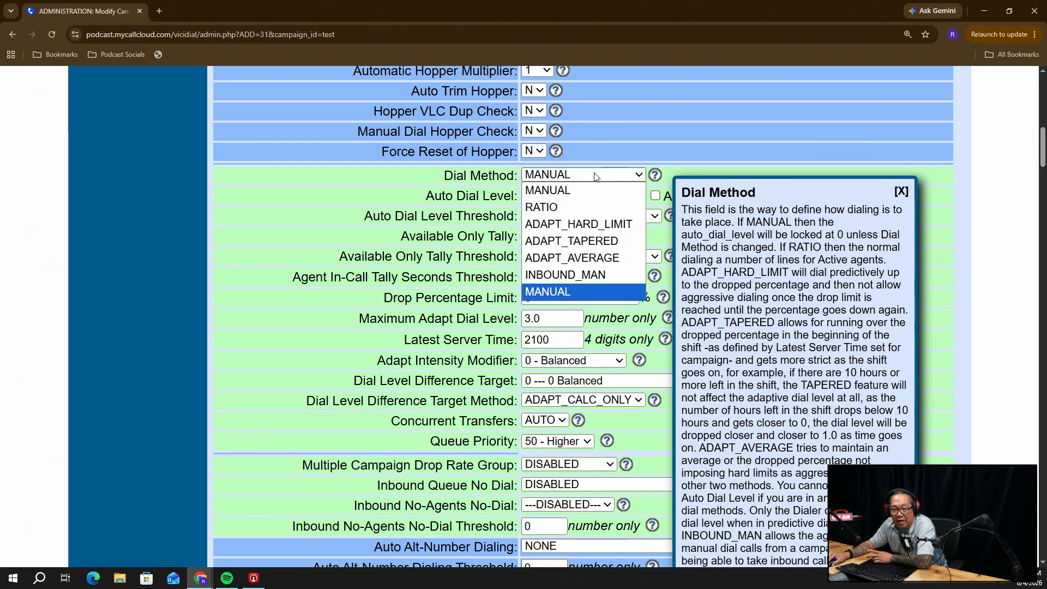
click(586, 275)
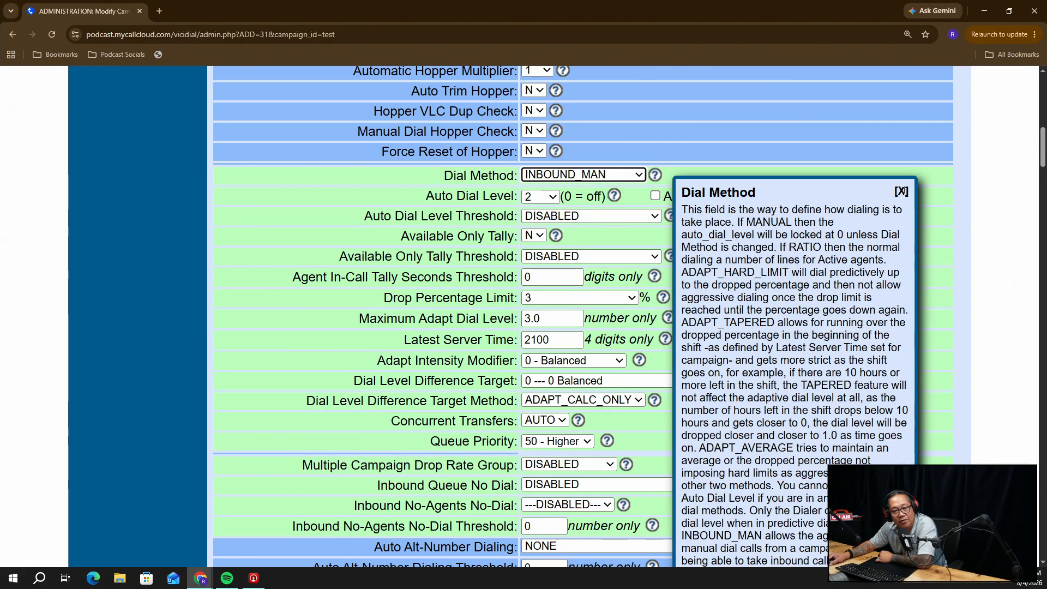
click(900, 191)
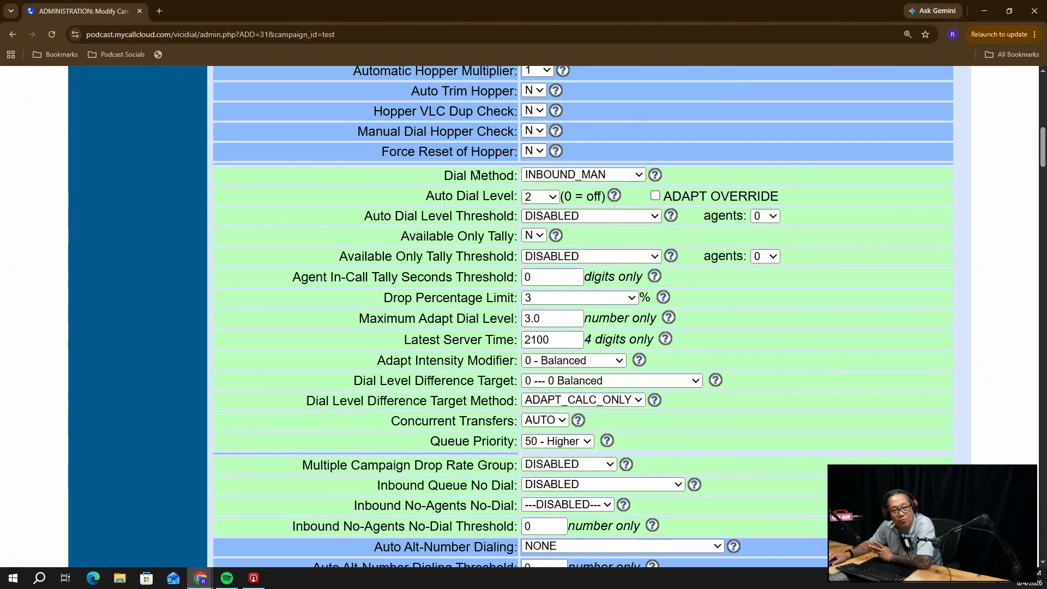
Replace the 60-second Dial Timeout with 26 and select the existing Dial Prefix 9
scroll(418, 360, down, 4)
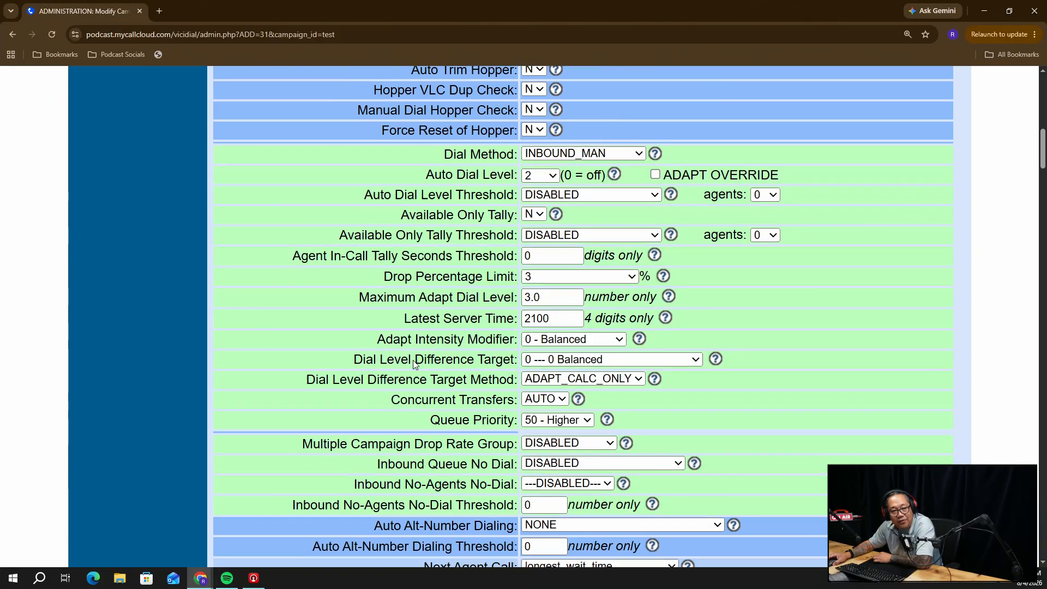
scroll(436, 357, down, 1)
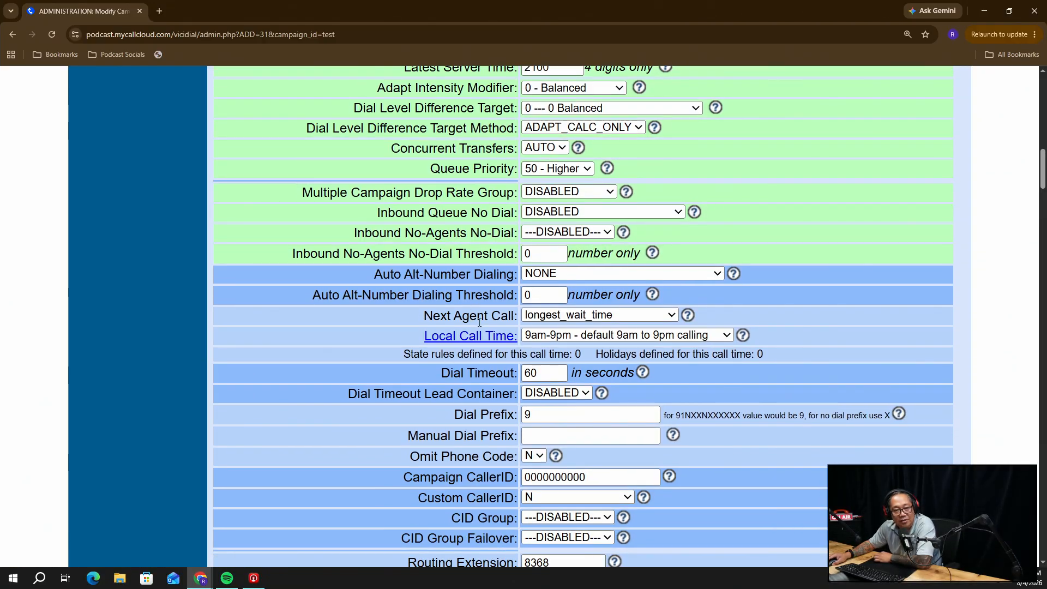
double_click(544, 372)
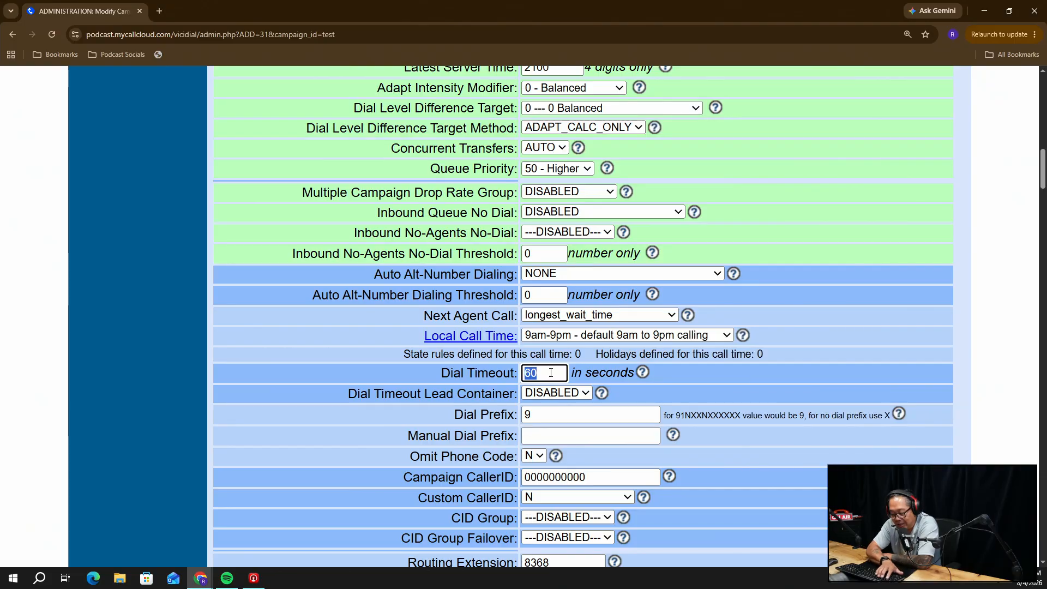
text(26)
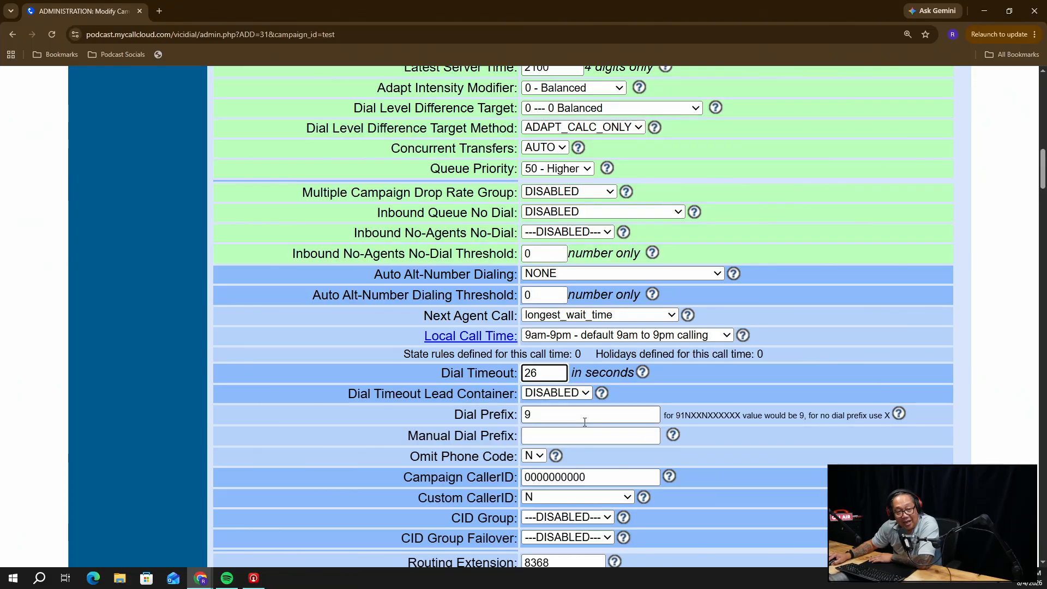
double_click(554, 418)
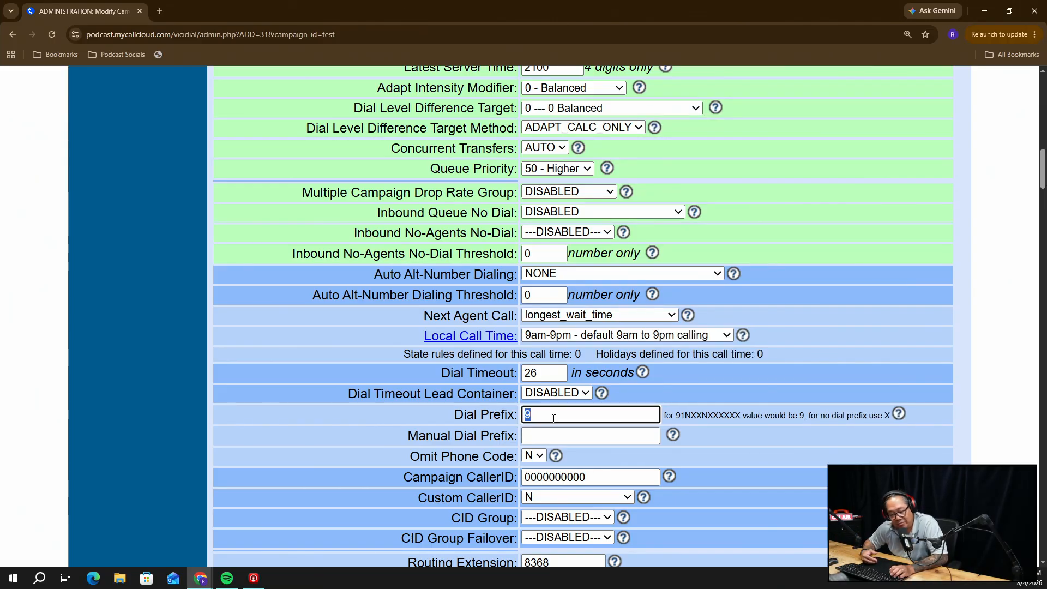
Enter X as Dial Prefix and Manual Dial Prefix, set Omit Phone Code to Y, and type a new Campaign CallerID
text(X)
key(Tab)
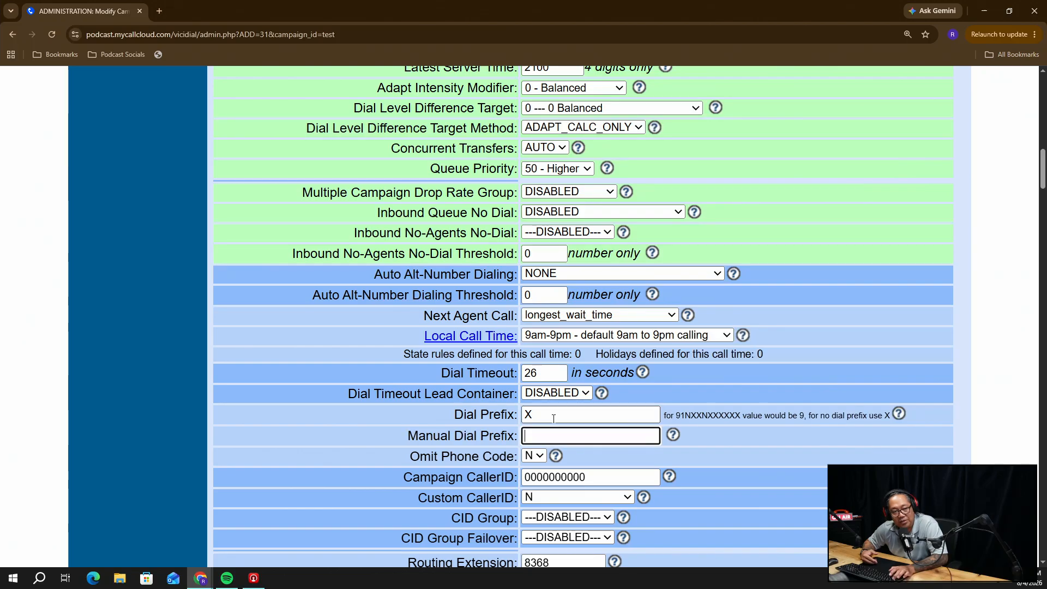
text(X)
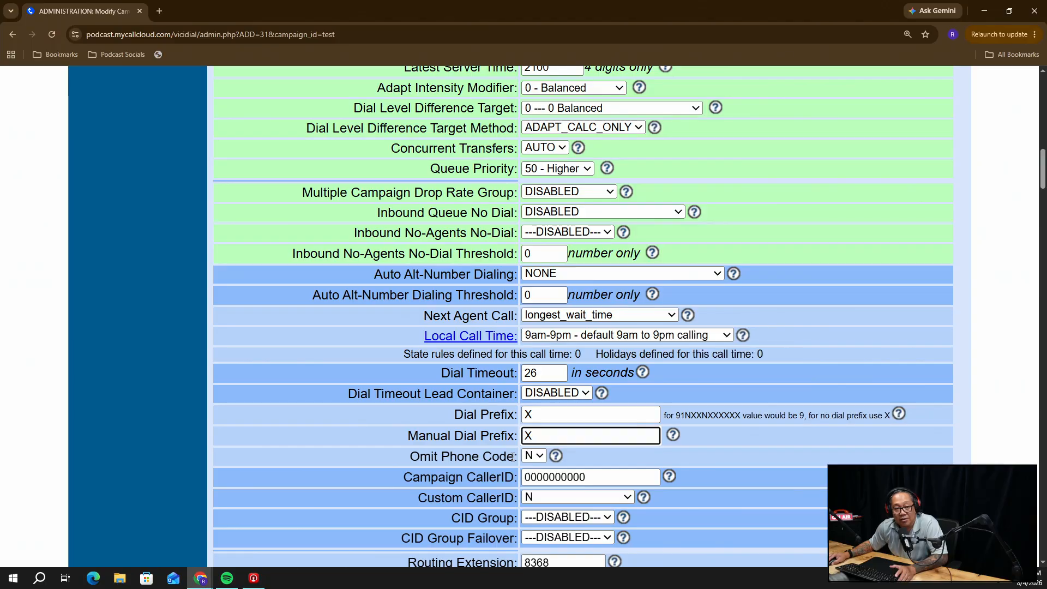
click(529, 458)
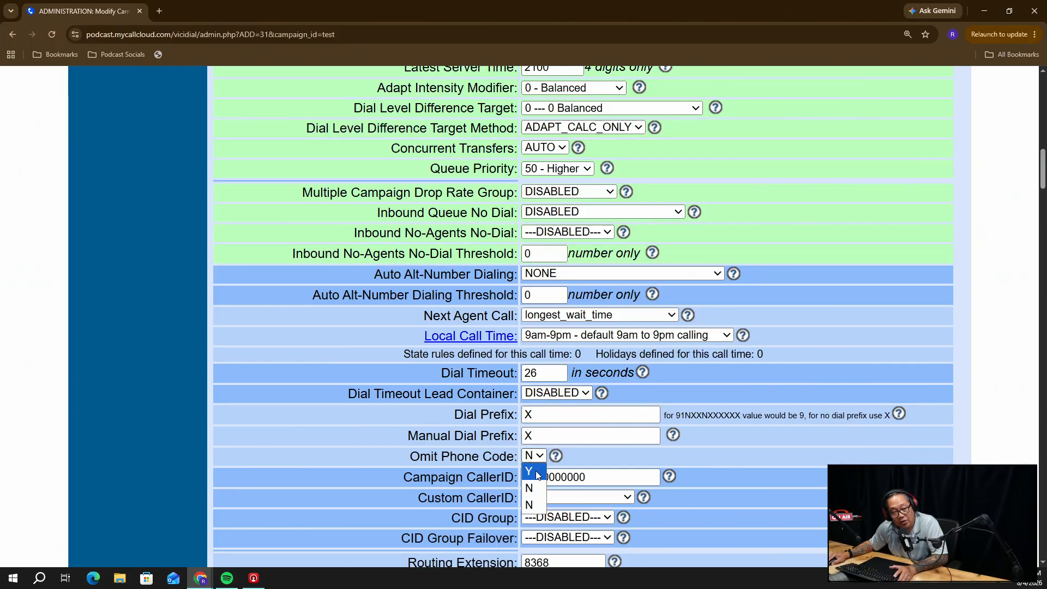
click(536, 474)
double_click(543, 478)
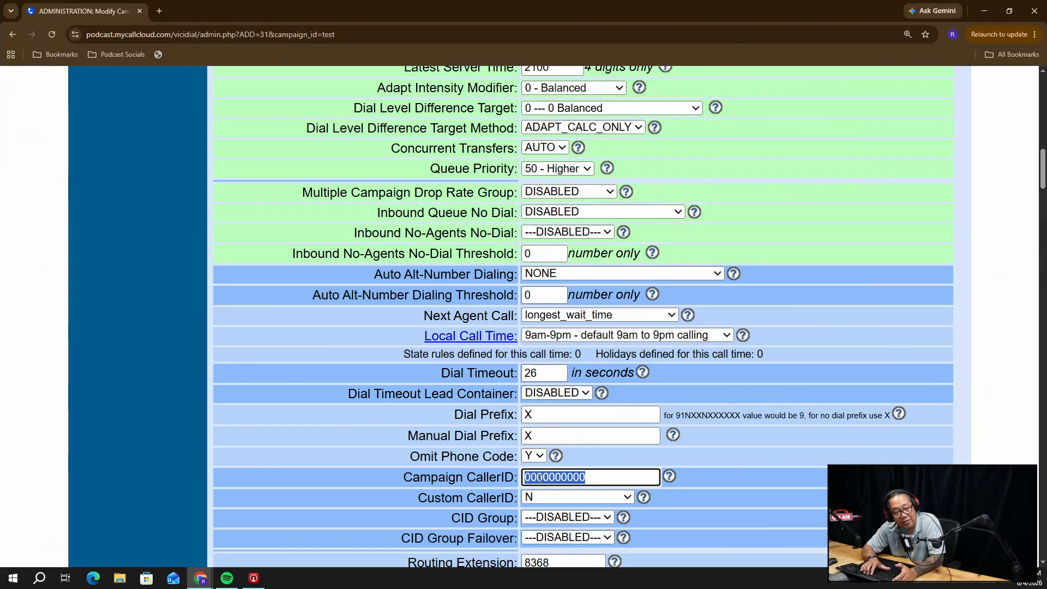
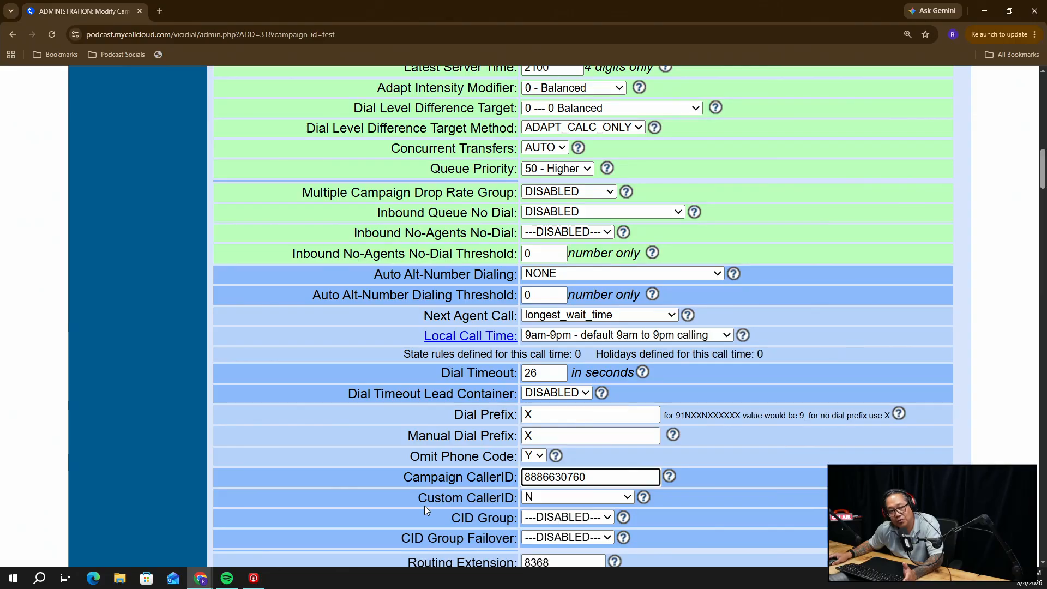
scroll(423, 509, down, 2)
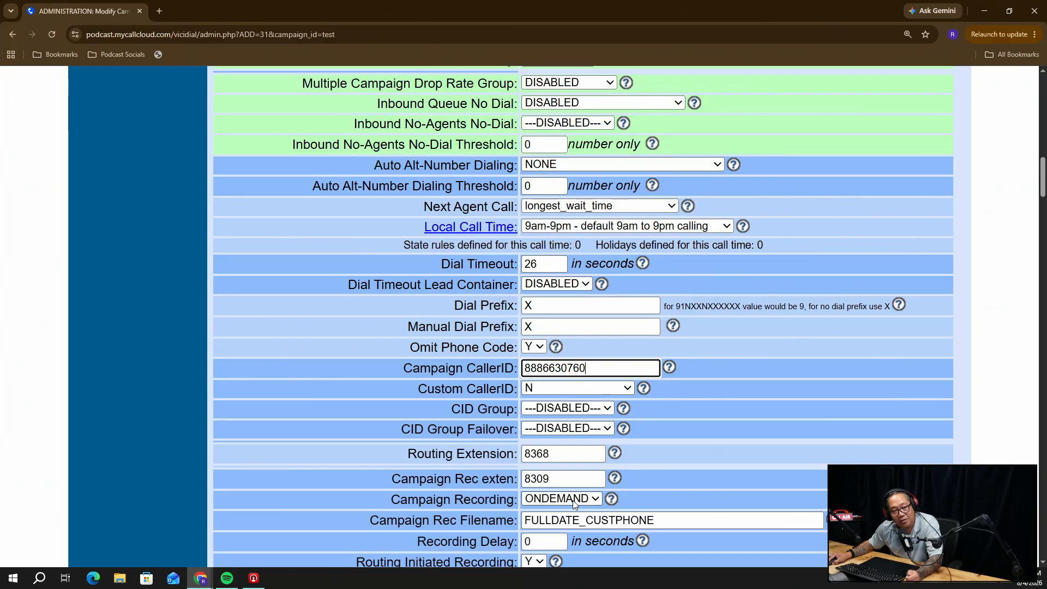
Set Campaign Recording to ALLFORCE and check the recording (8309) and routing (8368) extensions
scroll(572, 502, down, 1)
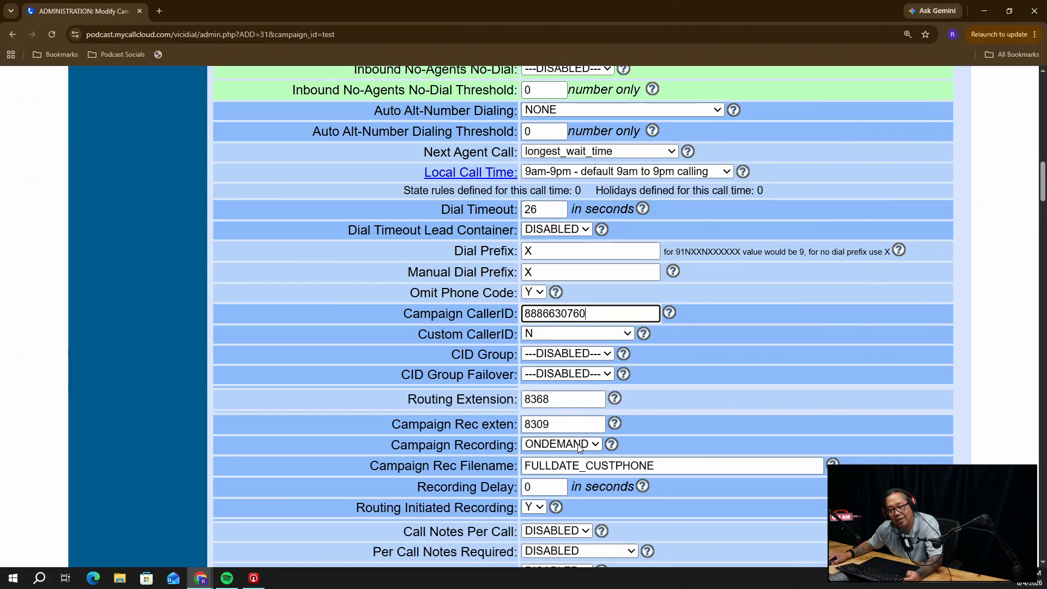
click(578, 445)
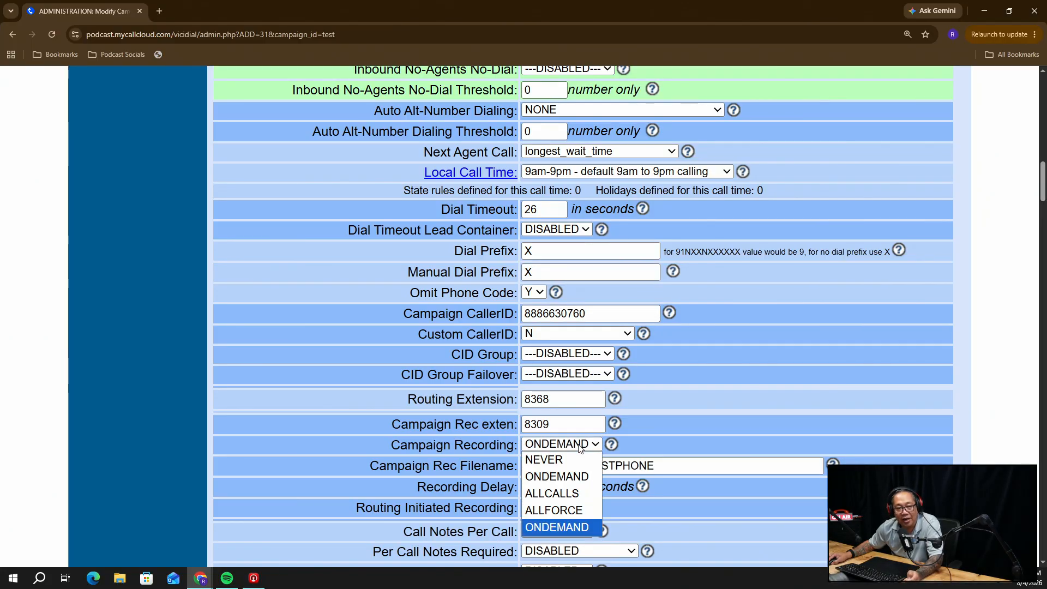
click(570, 513)
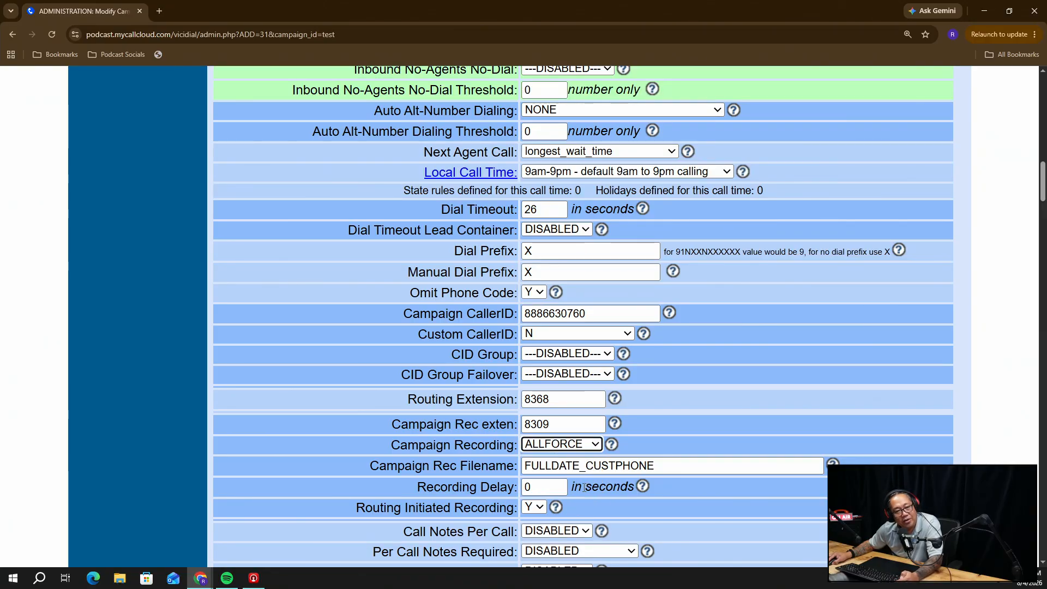
click(581, 425)
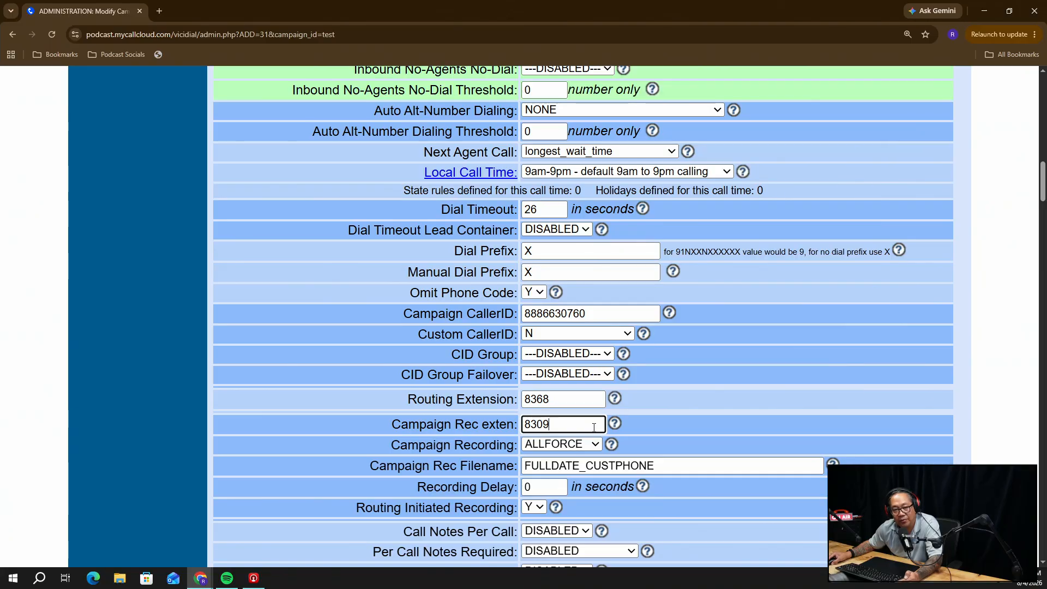
click(585, 400)
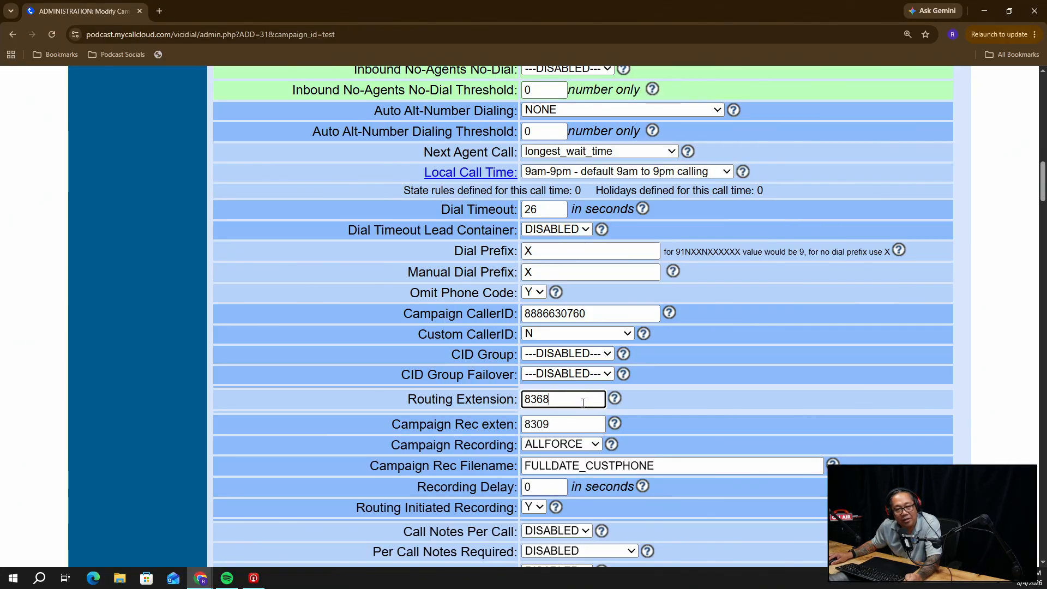
click(573, 431)
Re-enter X in Dial Prefix and Manual Dial Prefix and save the campaign
click(567, 273)
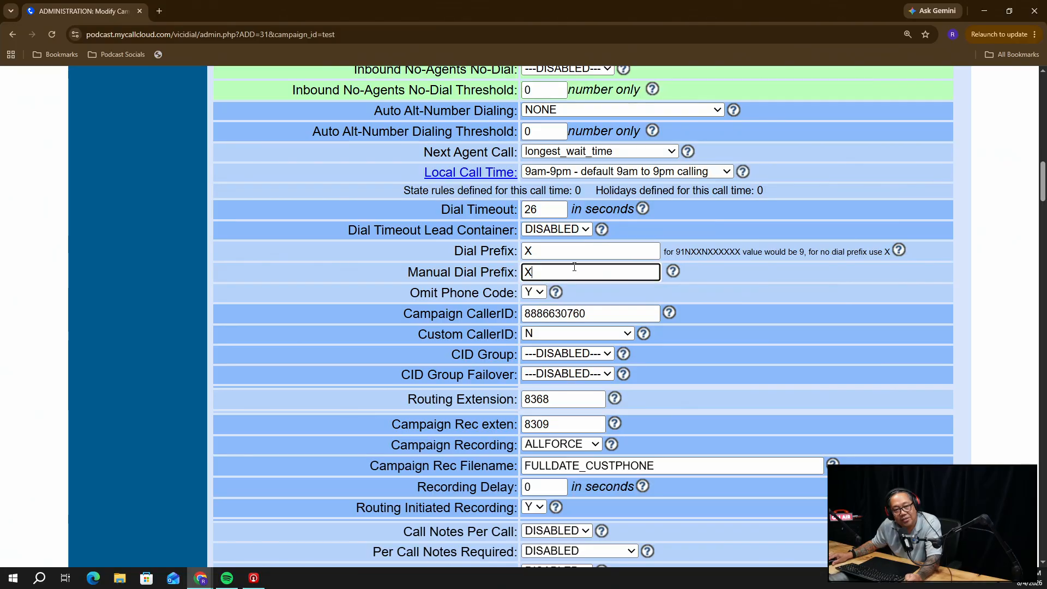
click(562, 251)
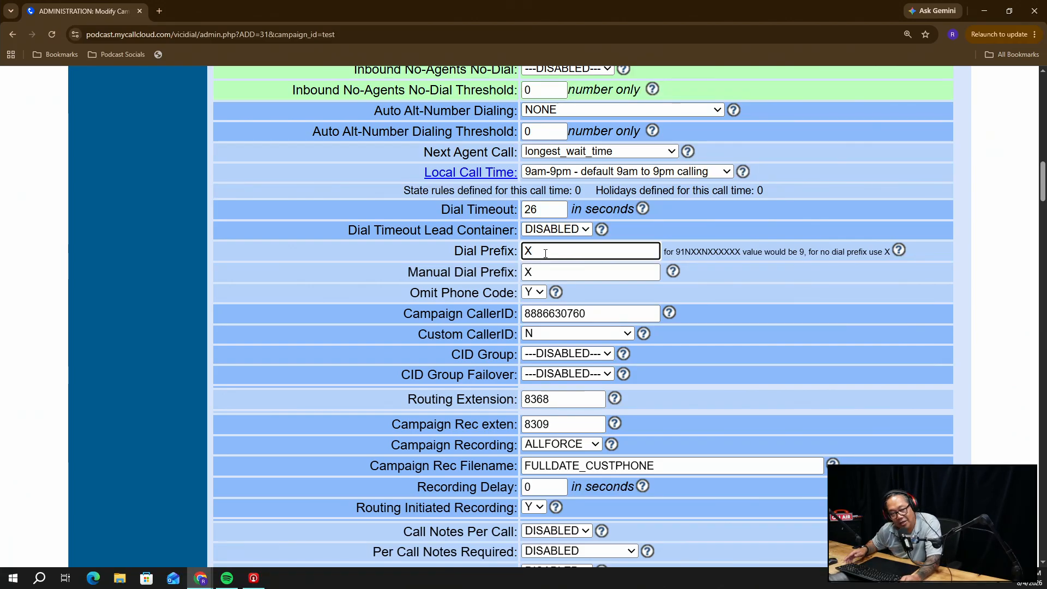
key(Return)
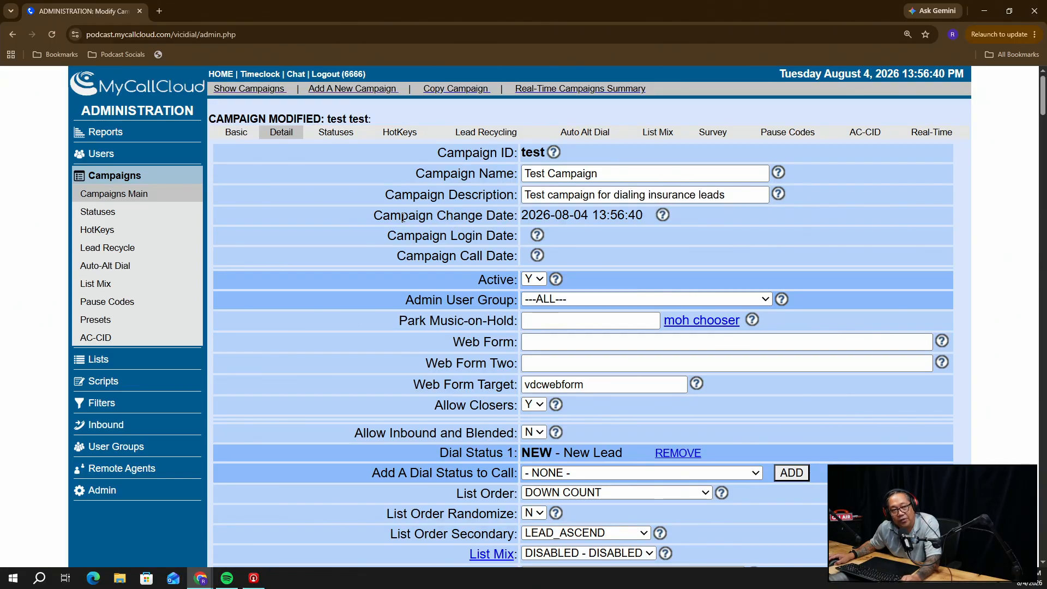
scroll(404, 210, down, 7)
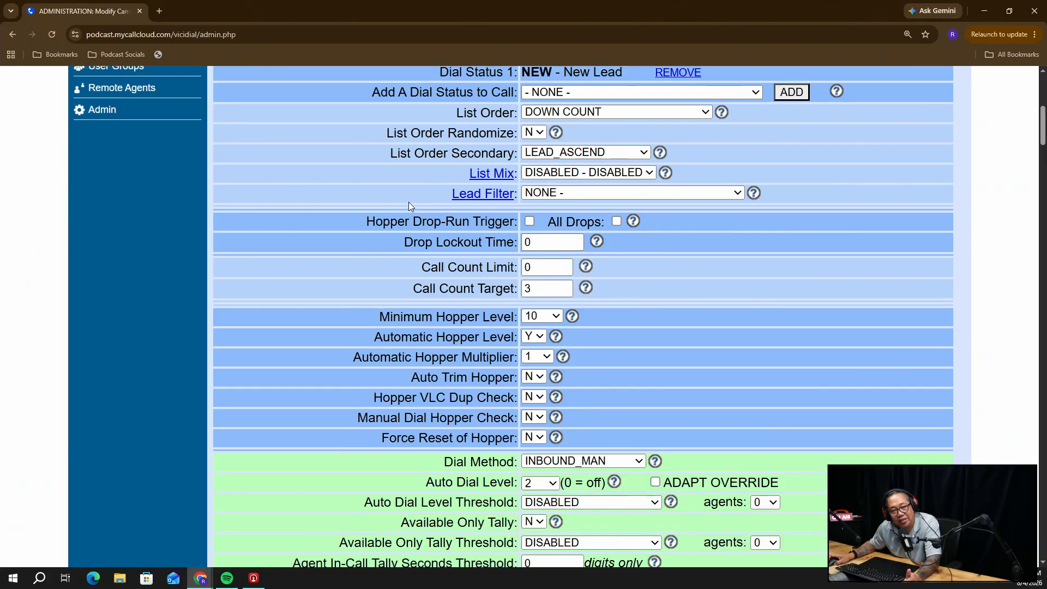
scroll(409, 203, up, 6)
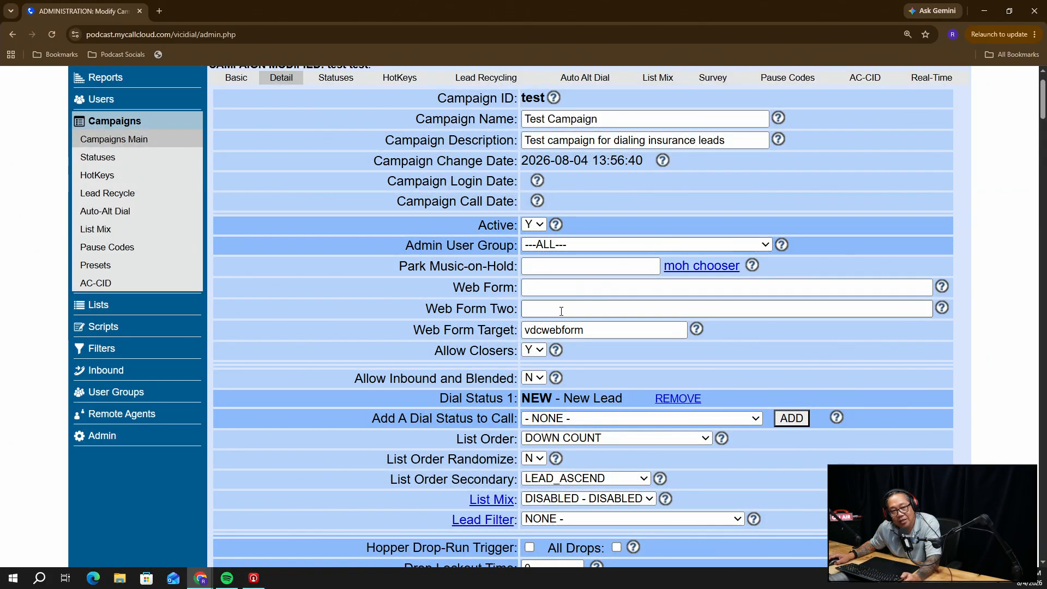
Switch List Order from DOWN COUNT to UP and submit the campaign
click(562, 443)
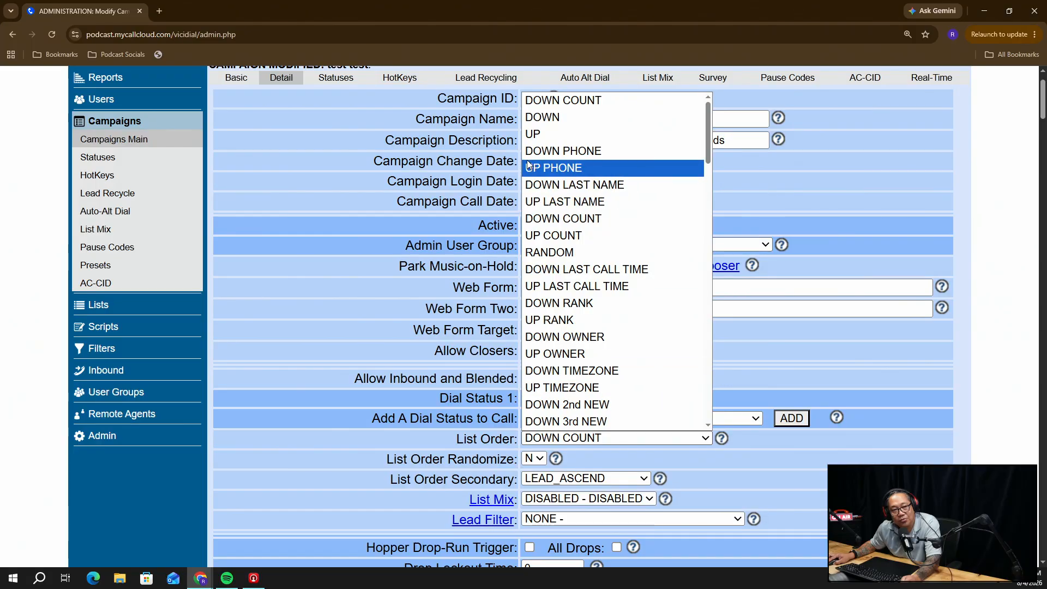
click(531, 135)
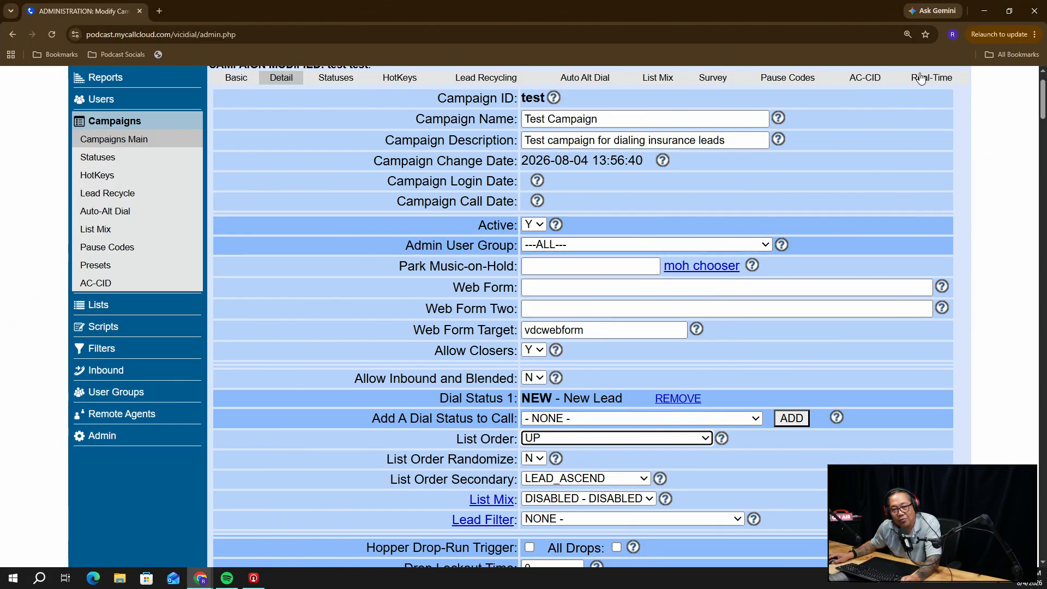
scroll(589, 323, down, 6)
scroll(582, 316, down, 20)
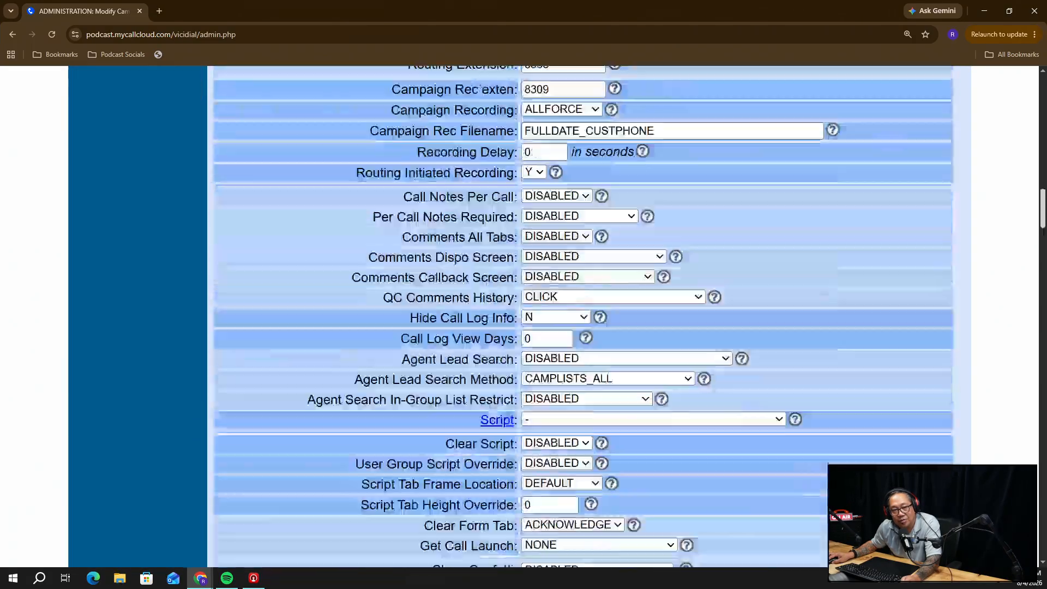
scroll(594, 234, down, 20)
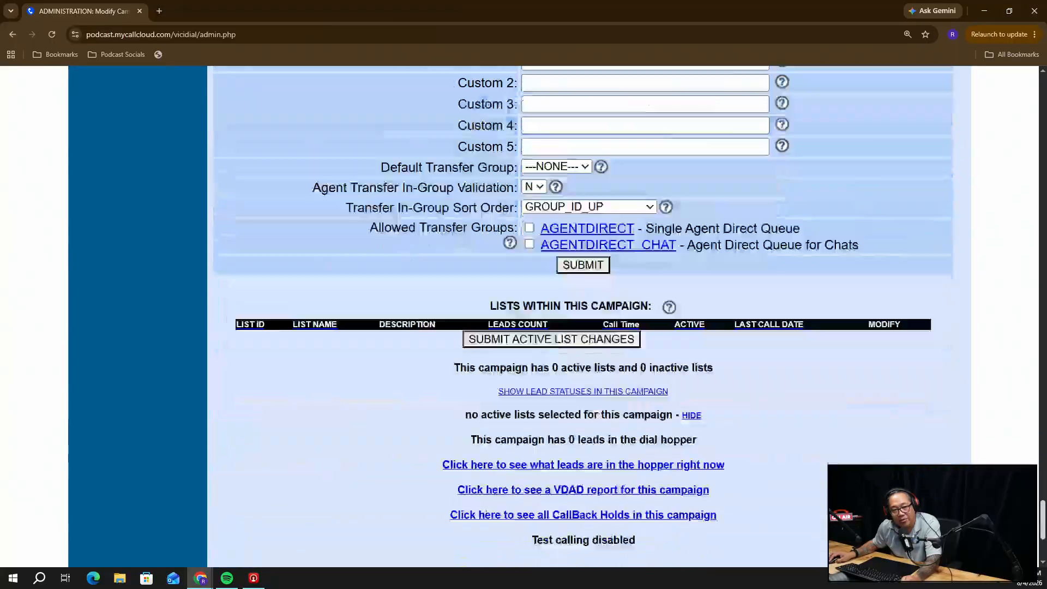
scroll(594, 234, up, 1)
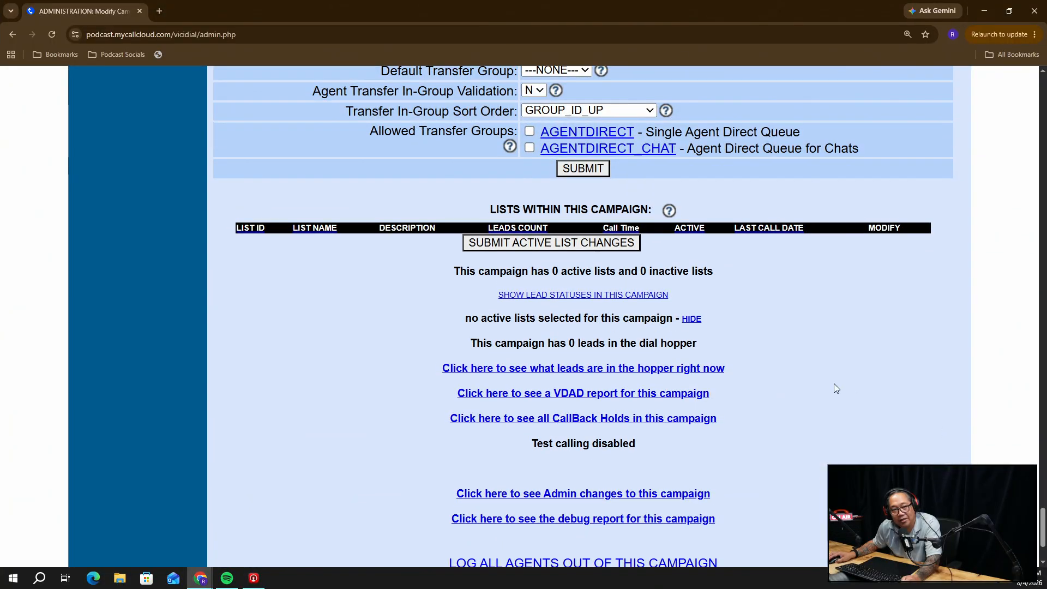
click(593, 170)
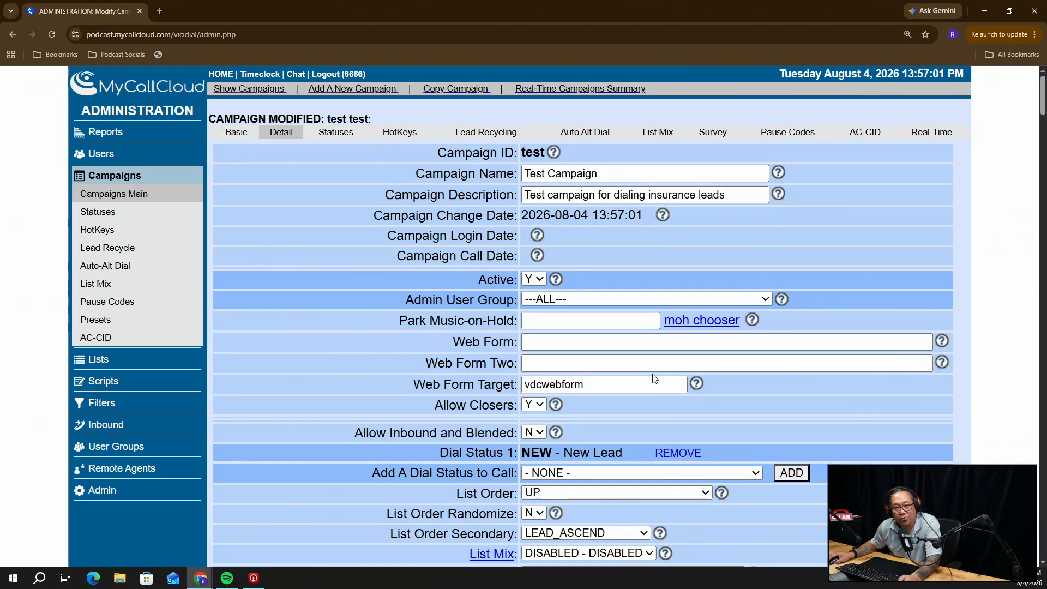
Resubmit the campaign form from the Web Form field, updating the change date to 13:57:09
click(619, 343)
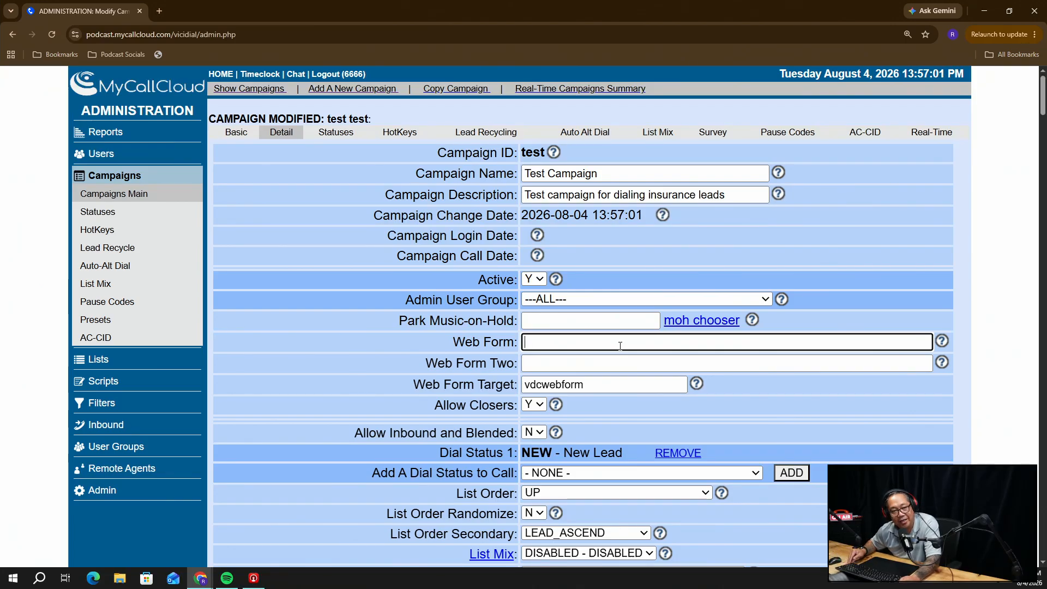
key(Return)
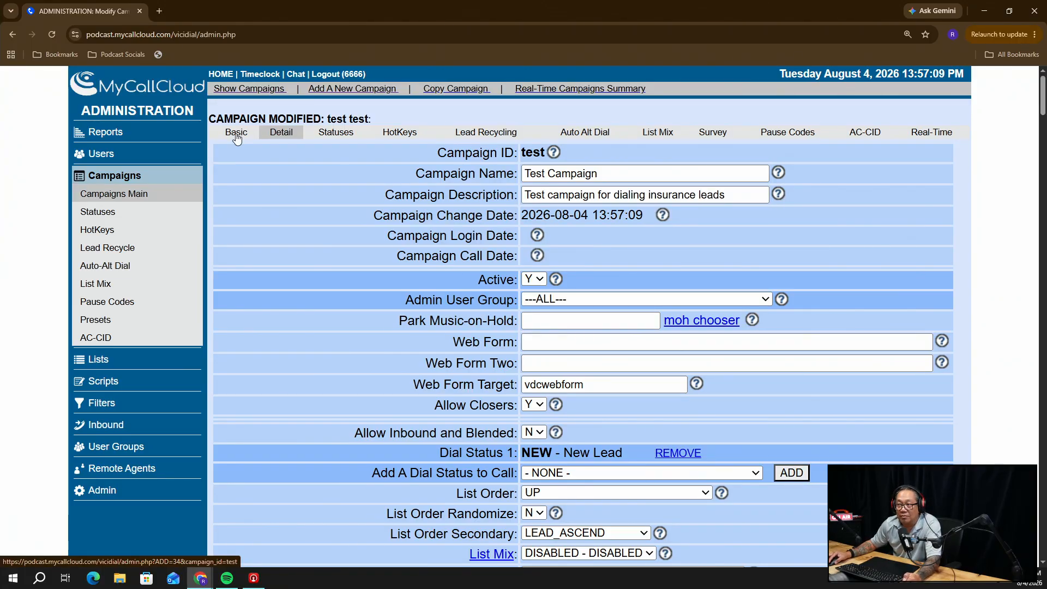
In Basic View, add A - Answering Machine as a dial status next to NEW
click(236, 133)
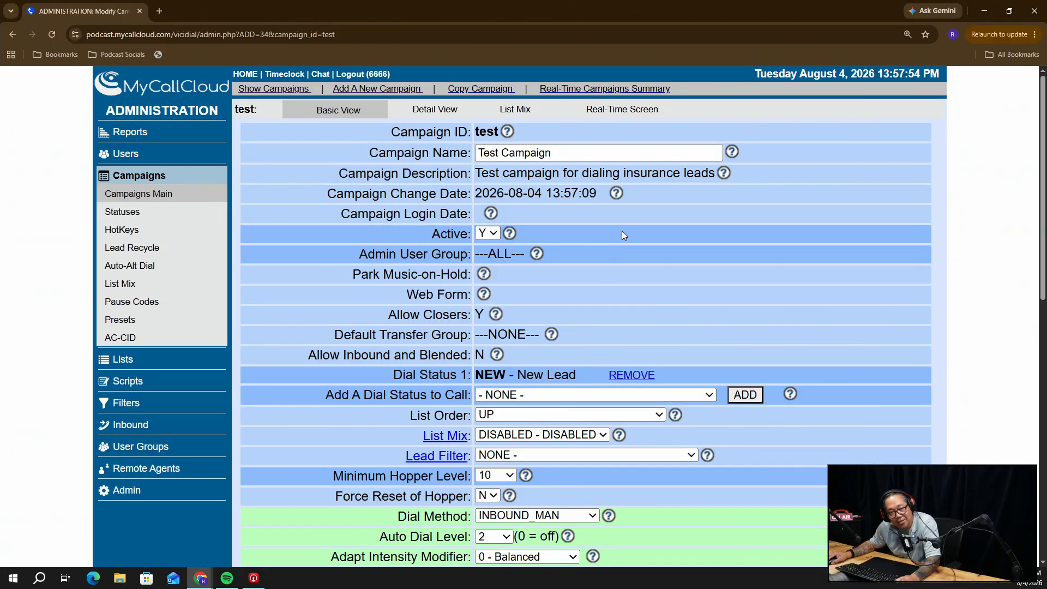
click(502, 397)
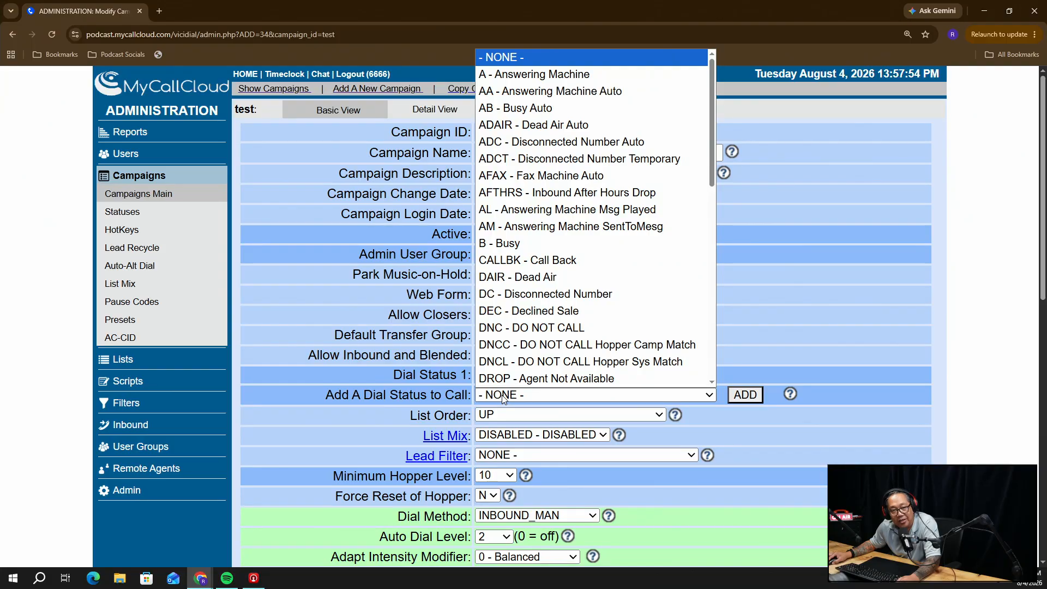
click(501, 392)
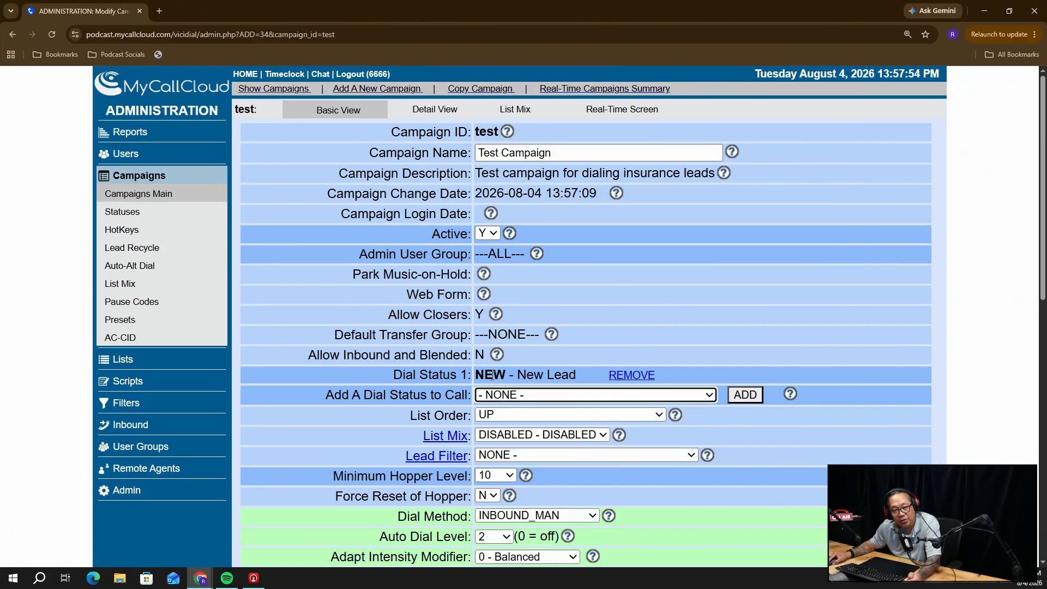
click(513, 399)
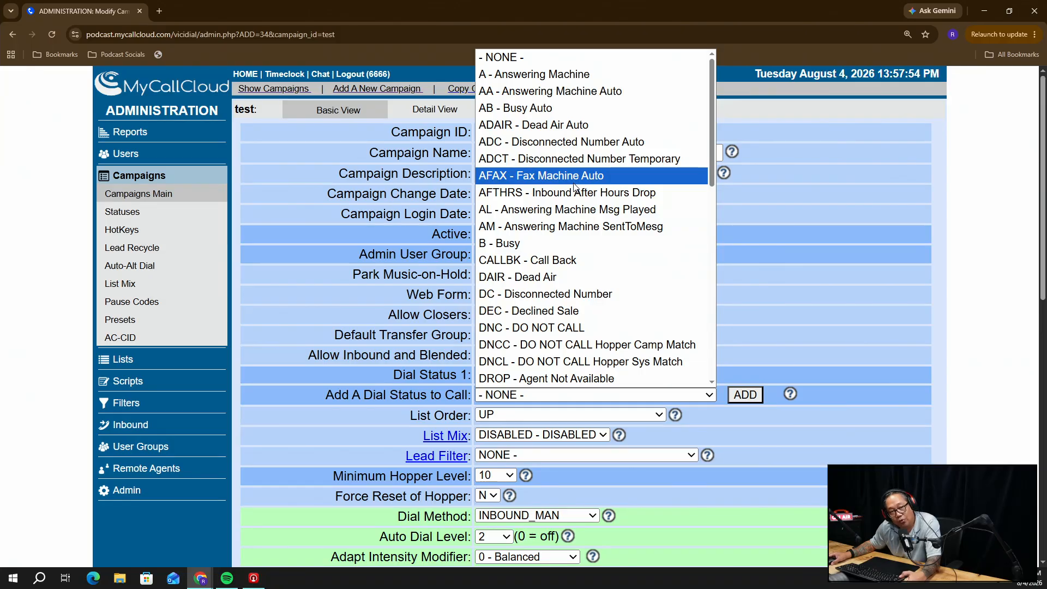
click(589, 76)
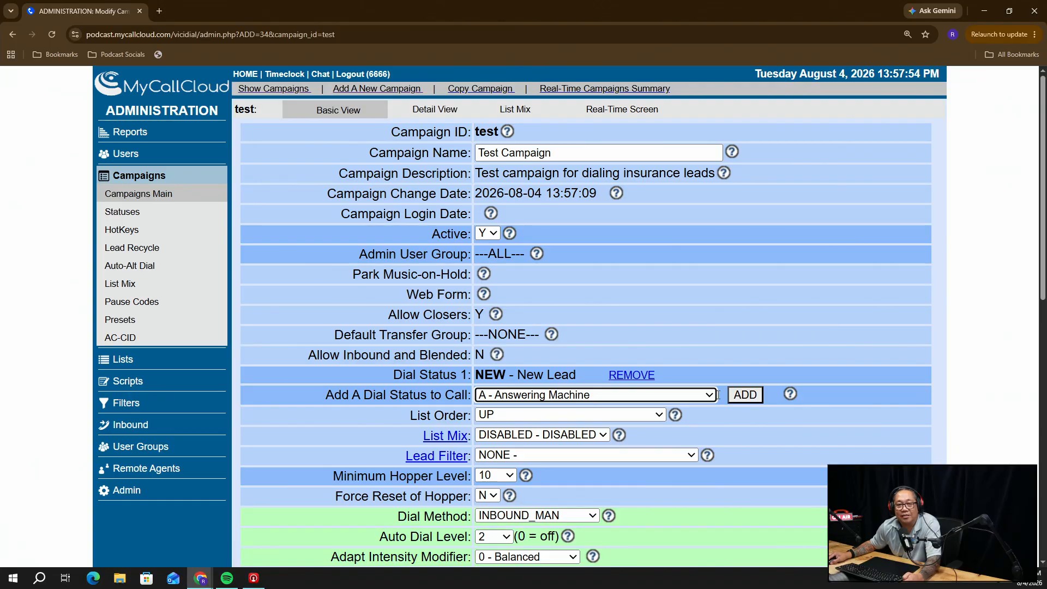
click(750, 394)
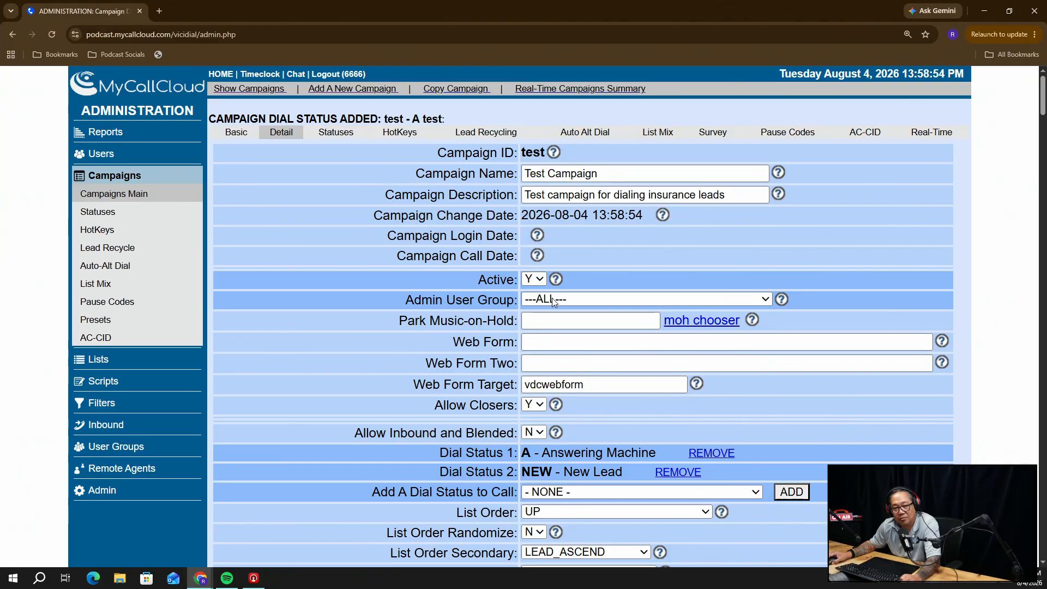
Review campaign 'test' in Basic View: dial statuses A and NEW, dial method INBOUND_MAN
scroll(708, 325, down, 4)
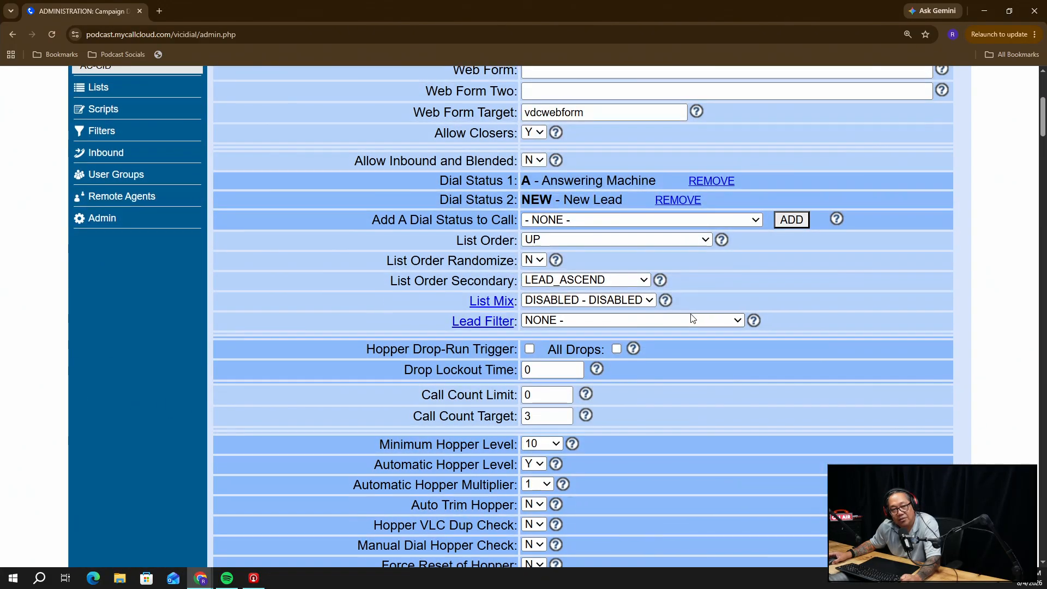
scroll(676, 321, up, 4)
click(239, 134)
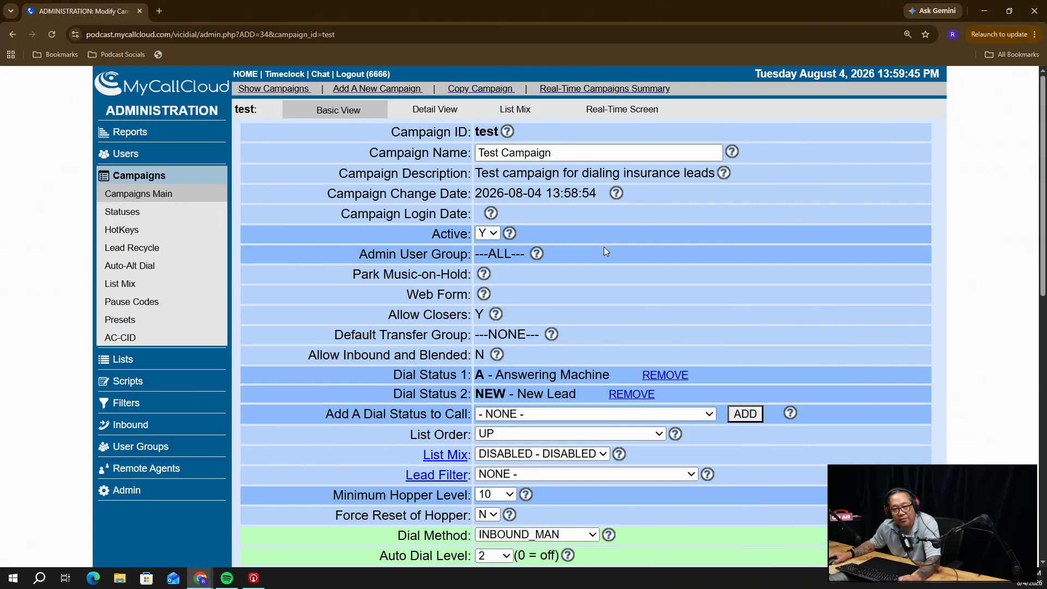
scroll(615, 296, down, 1)
scroll(613, 292, down, 3)
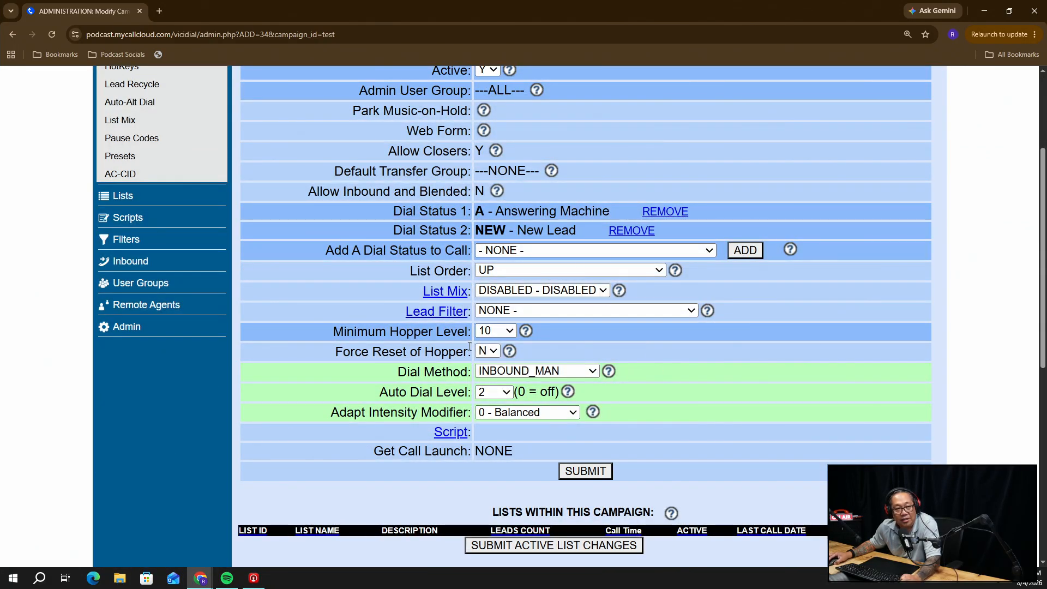
click(493, 332)
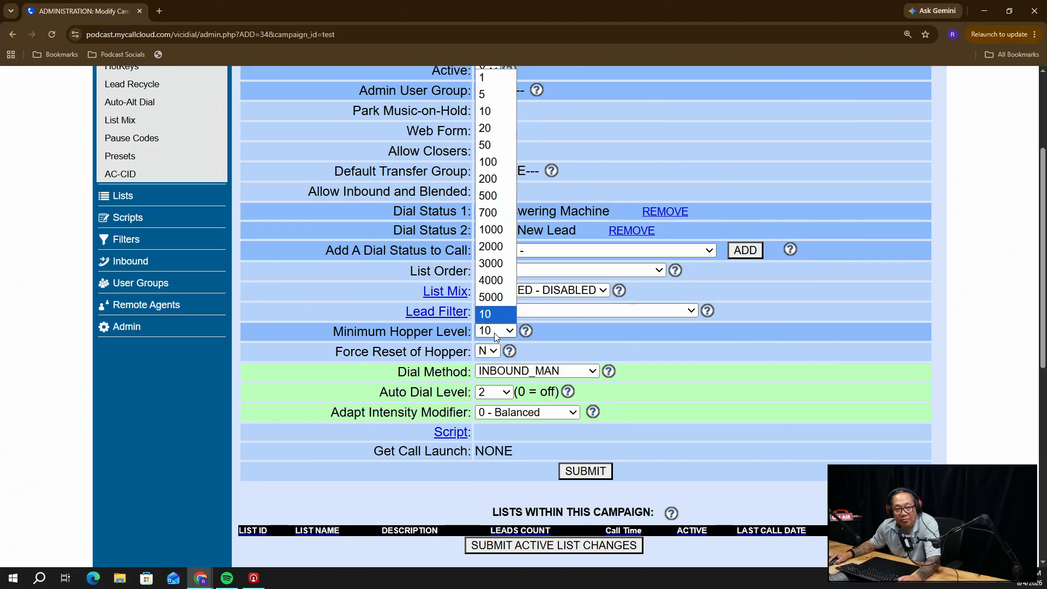
click(495, 333)
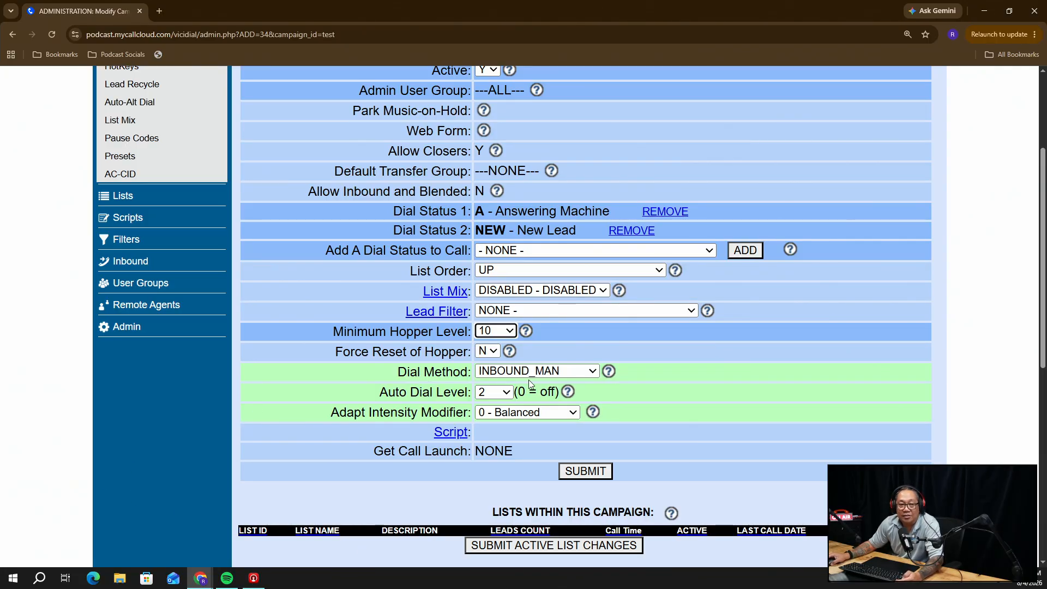
scroll(305, 403, up, 1)
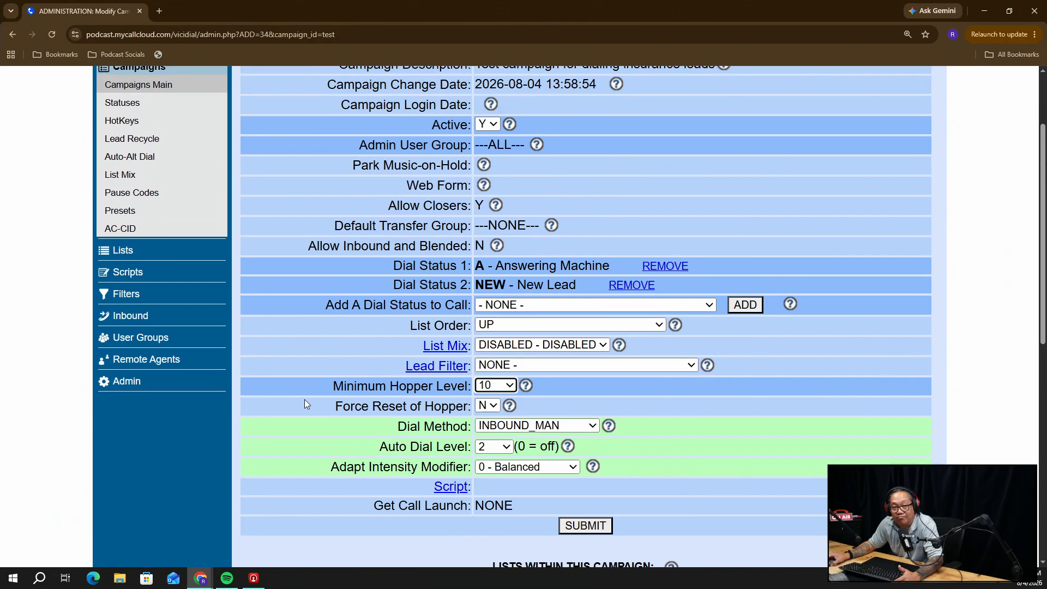
scroll(374, 404, up, 2)
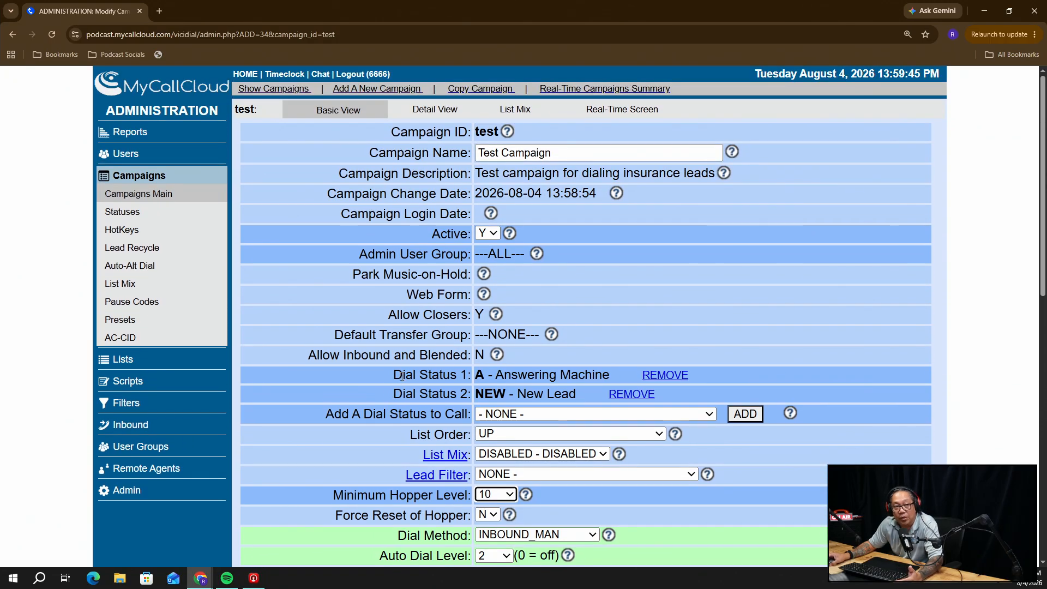